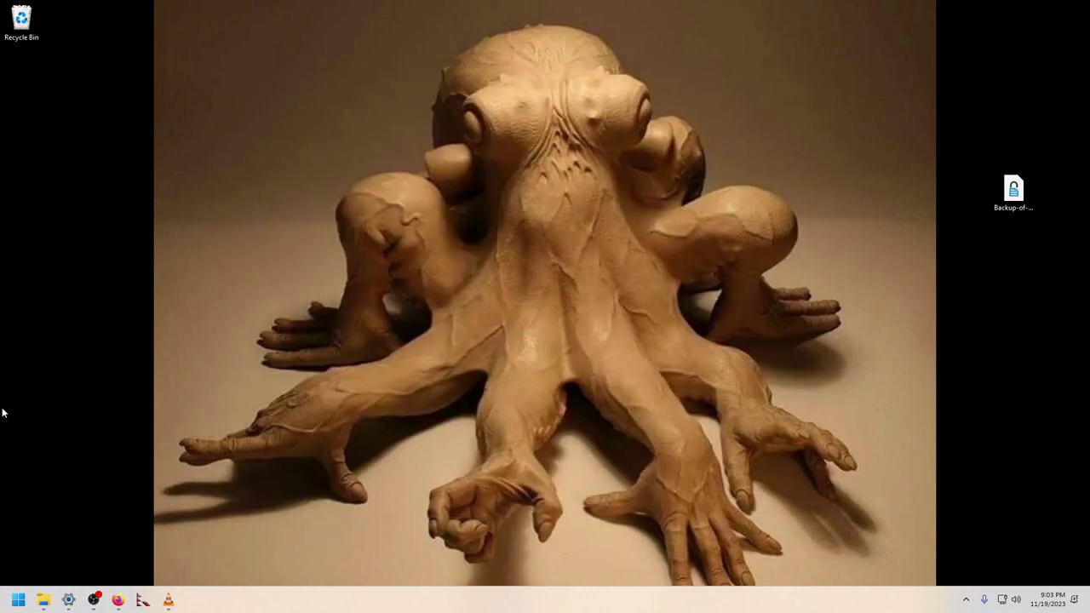
Step: Restore Firefox and load gmail.com in a new tab
mouse_move(95, 603)
drag(312, 146, 602, 364)
drag(410, 35, 695, 559)
click(118, 600)
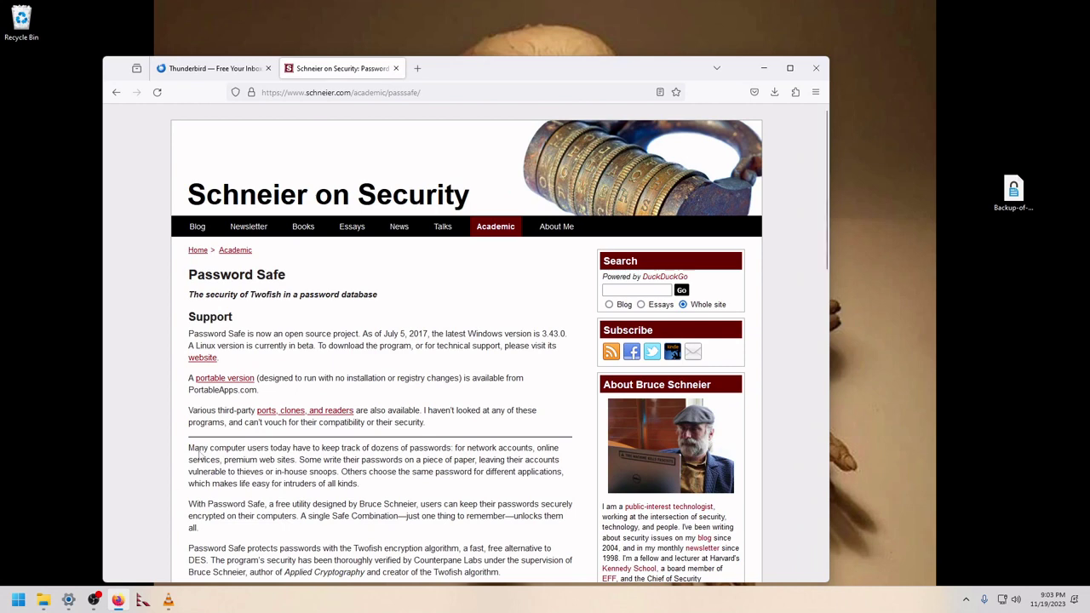
click(415, 75)
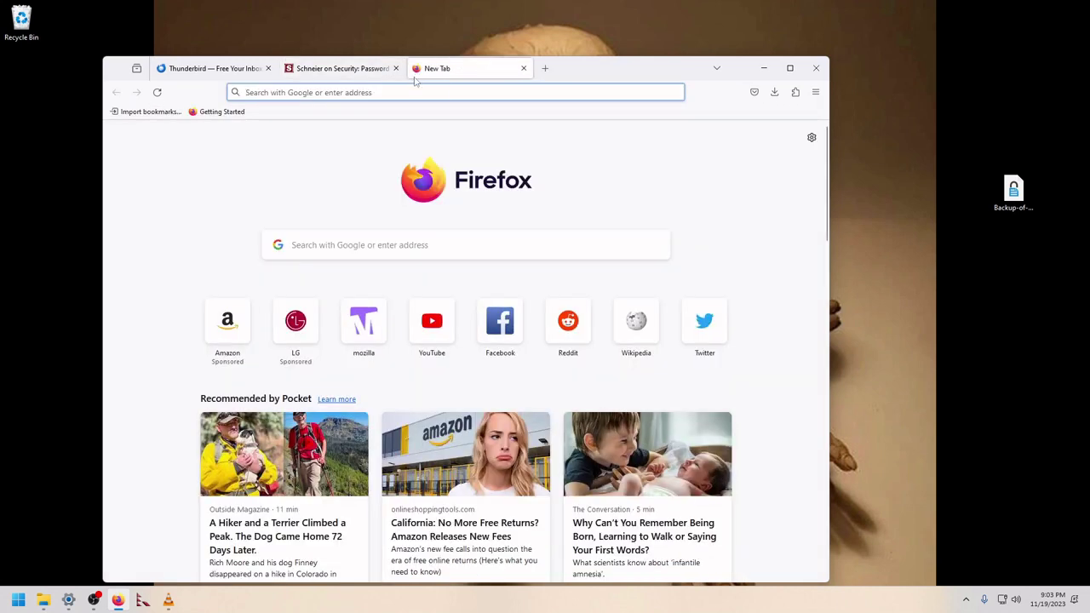
text(gmail.com/)
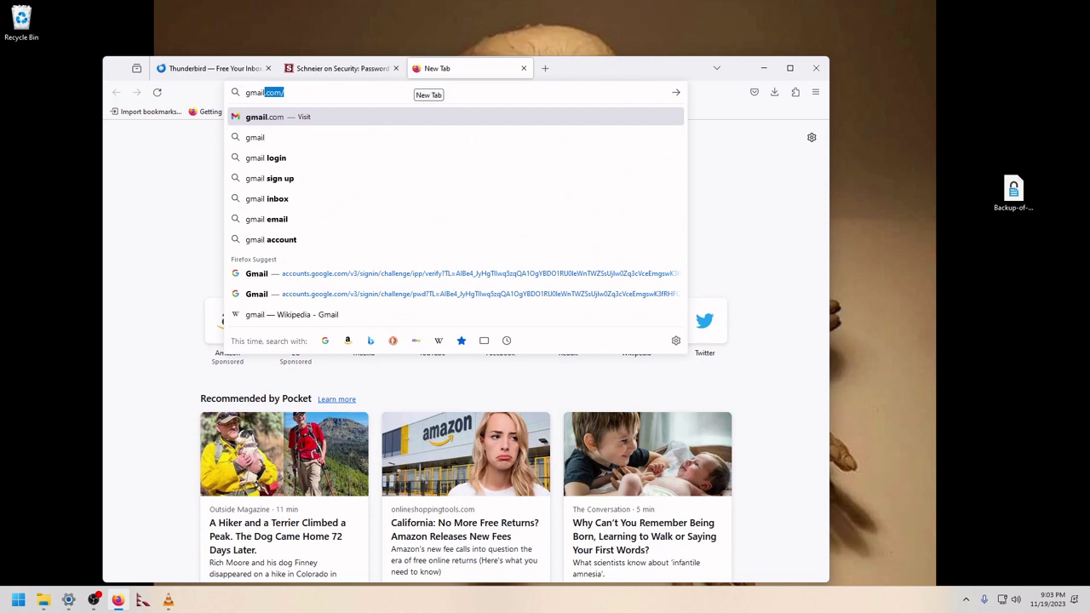
key(Return)
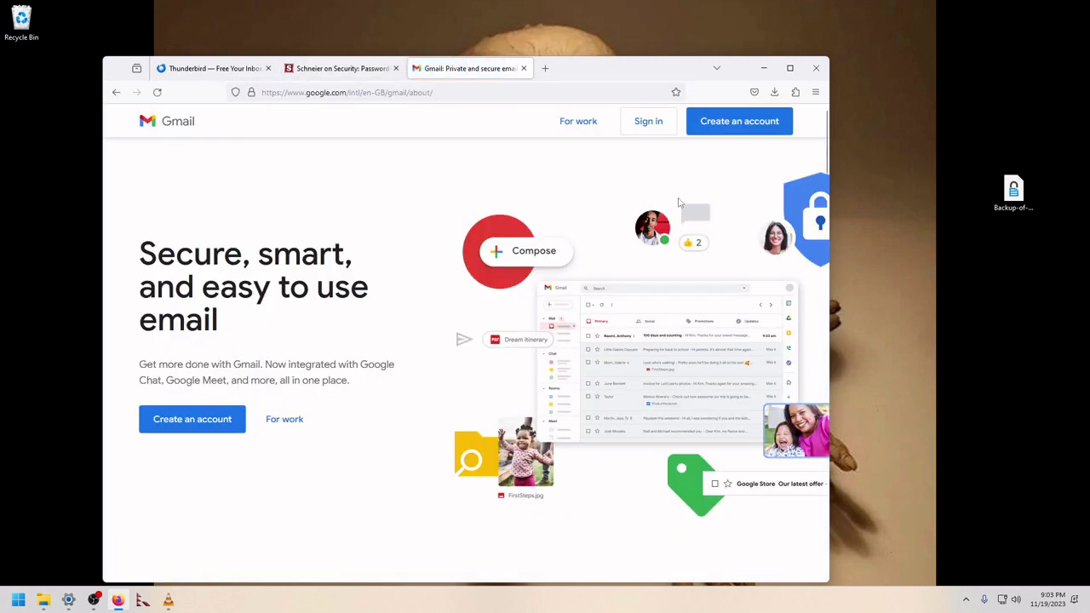
Step: Go to the Google sign-in page for Gmail and maximize the browser window
click(651, 133)
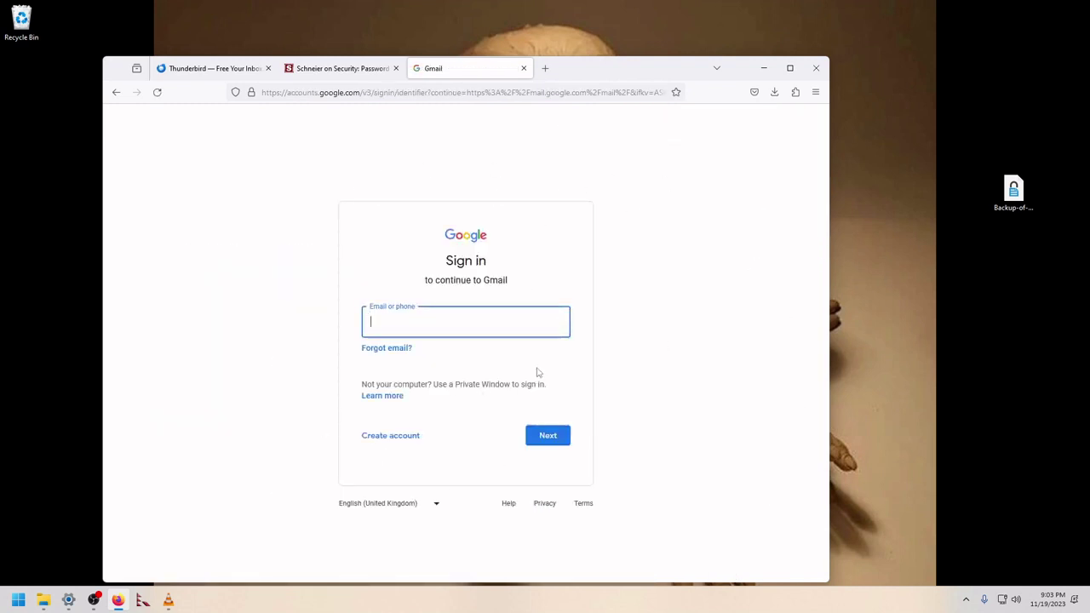
click(790, 68)
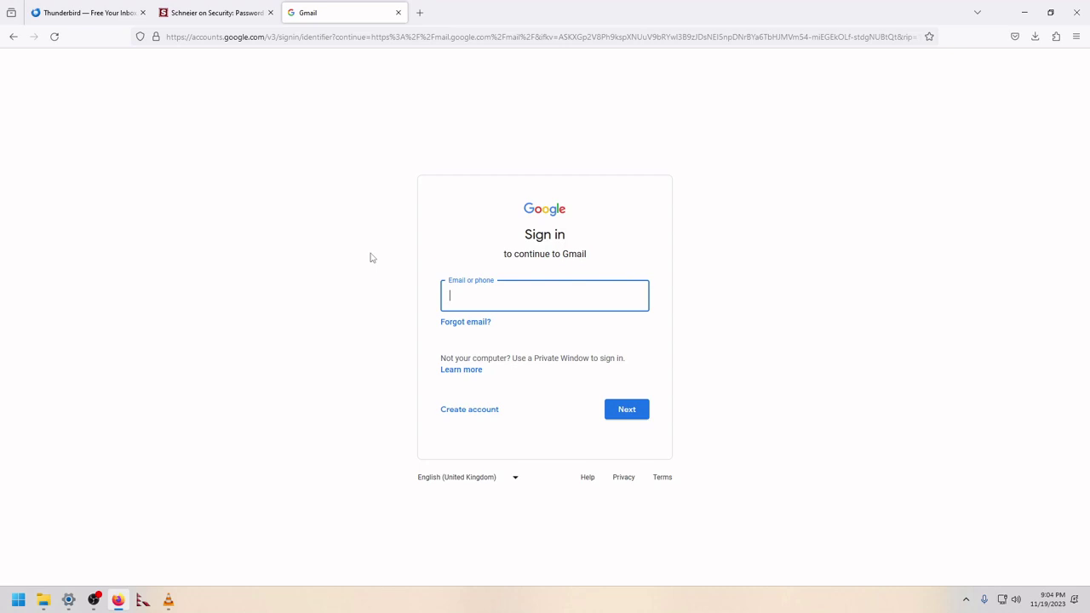
click(579, 215)
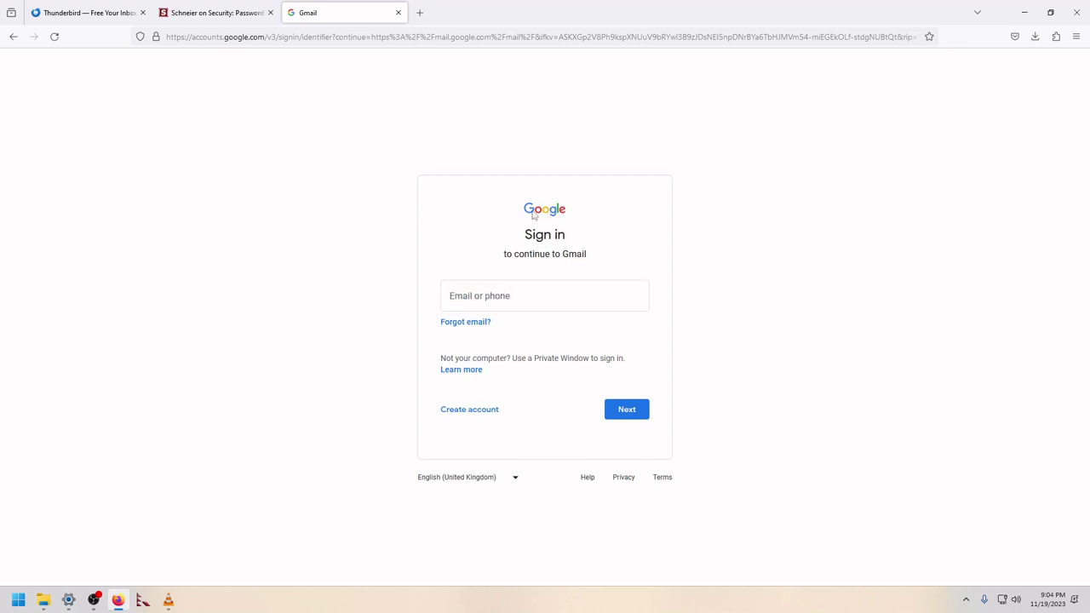
drag(523, 200, 593, 257)
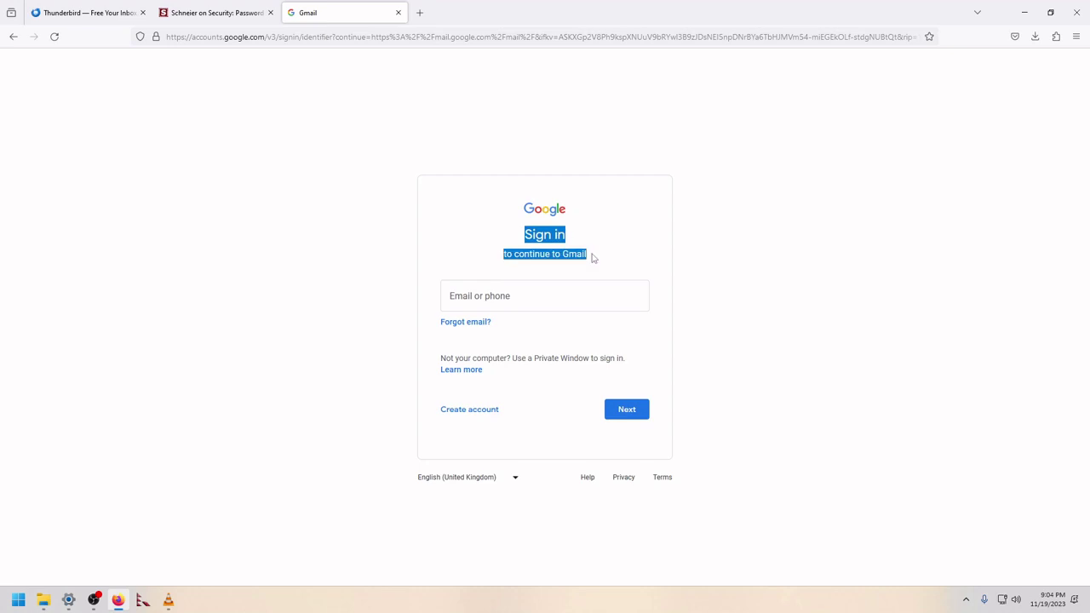
click(671, 271)
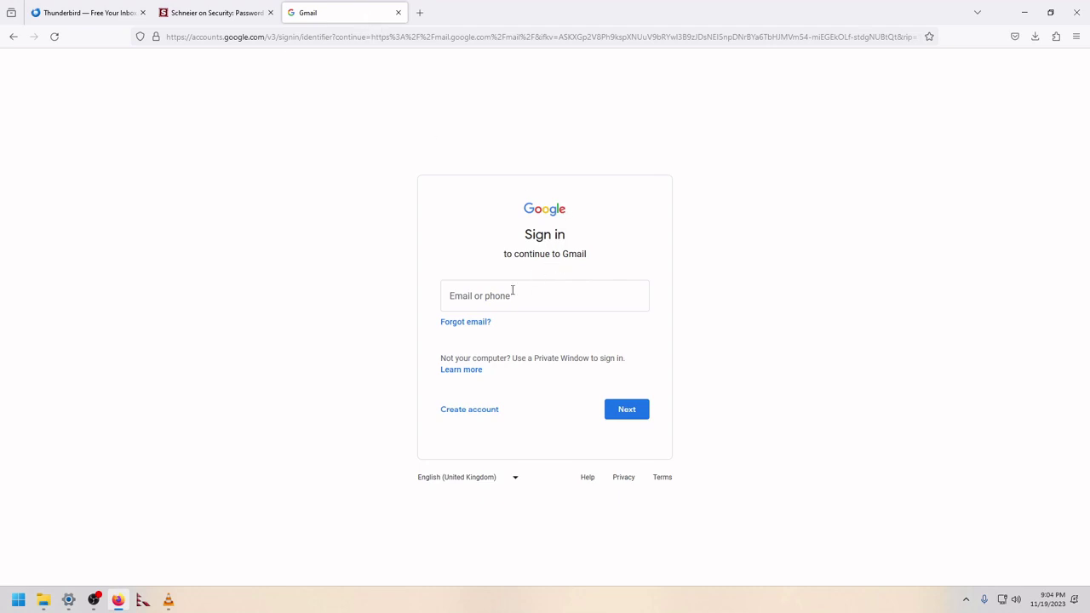
Step: Load amazon.com in a fourth tab, then return to the Gmail sign-in tab
click(419, 13)
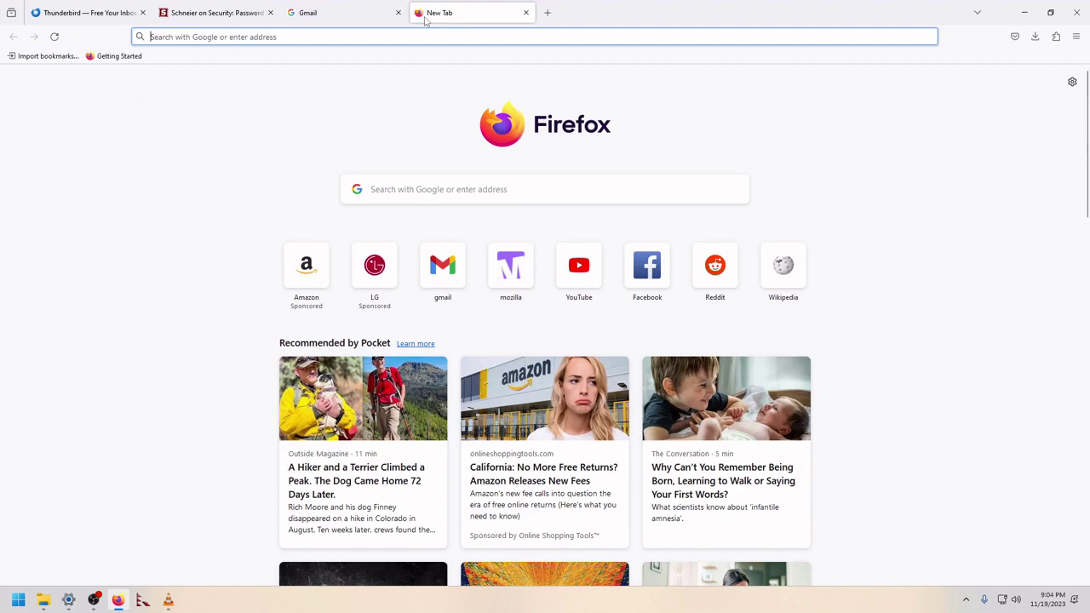
text(amazon.com)
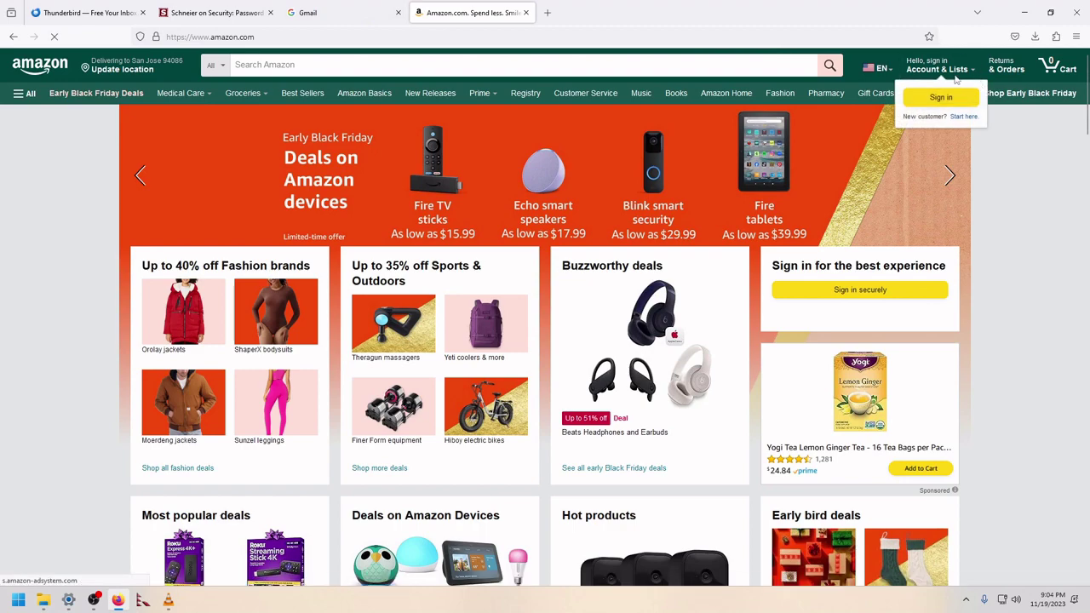
mouse_move(941, 68)
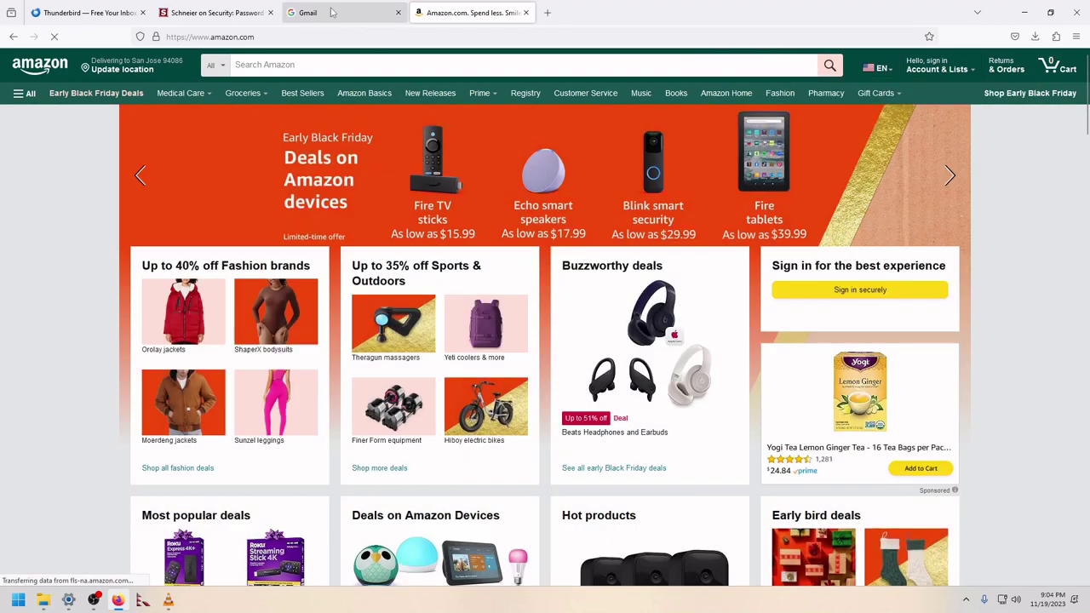
click(332, 13)
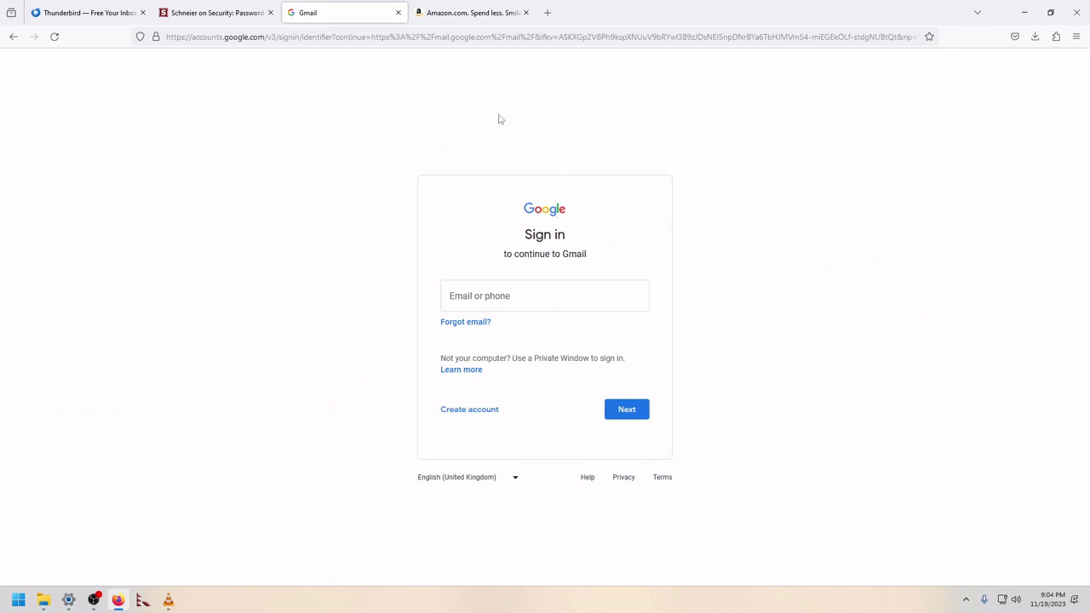
click(469, 13)
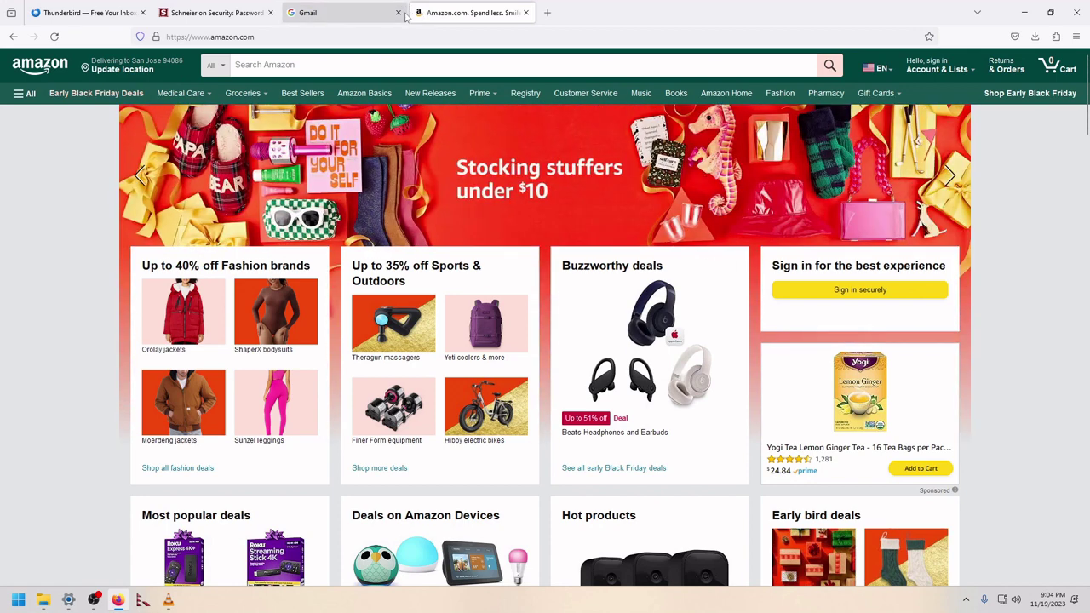
click(366, 13)
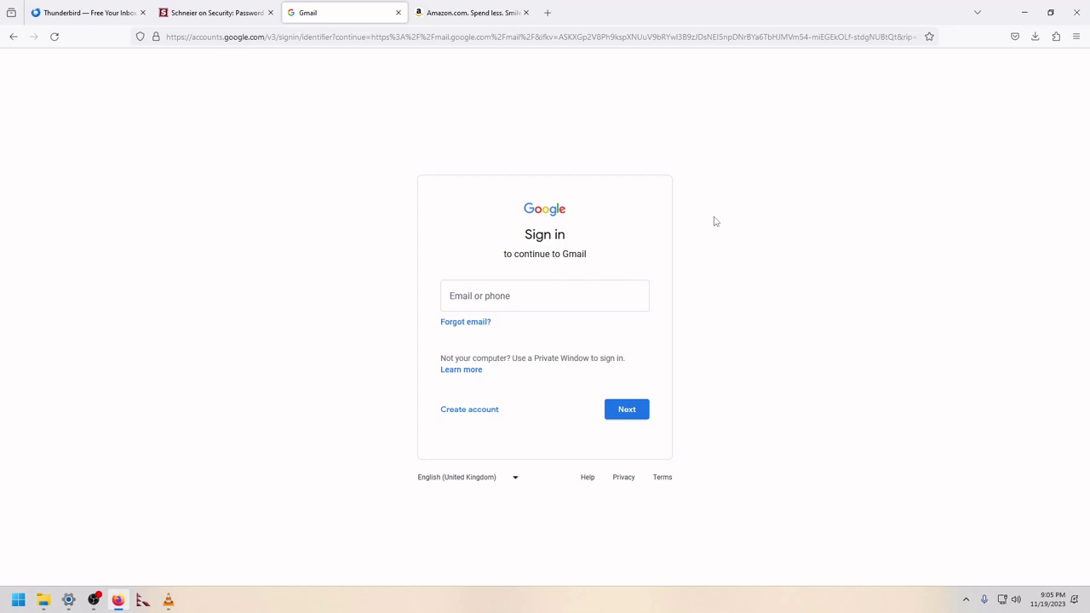
Step: Open the download page on thunderbird.net, then minimize Firefox to the desktop
click(53, 17)
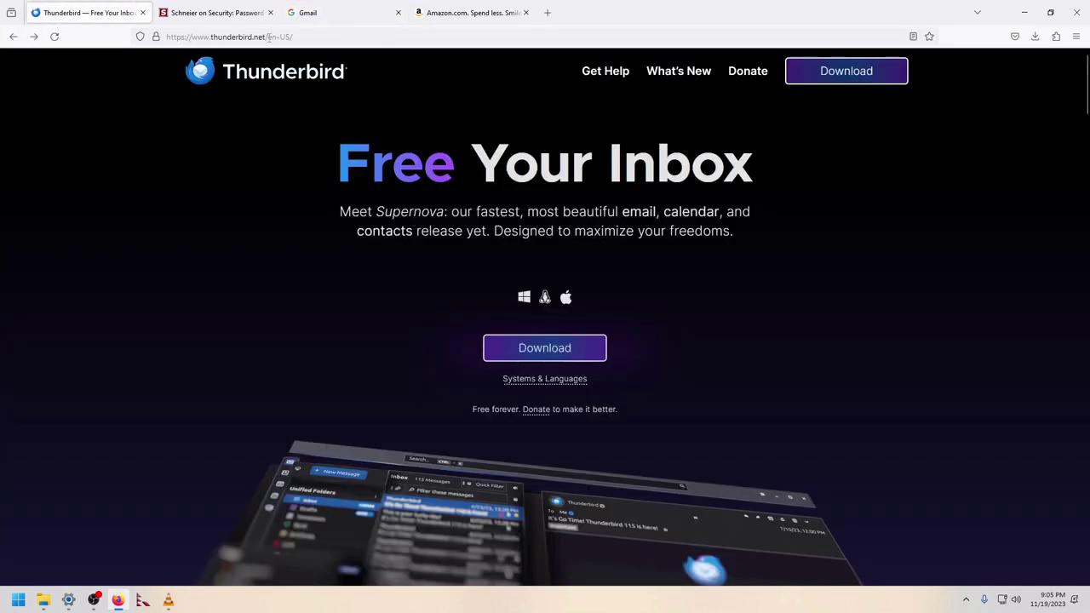
click(304, 37)
click(1022, 24)
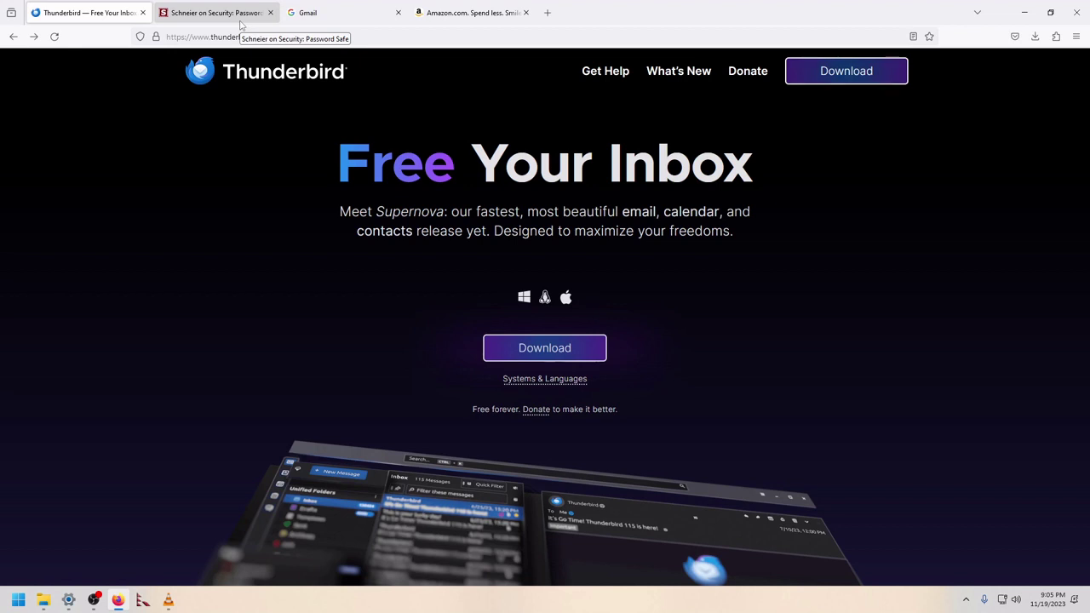
click(325, 21)
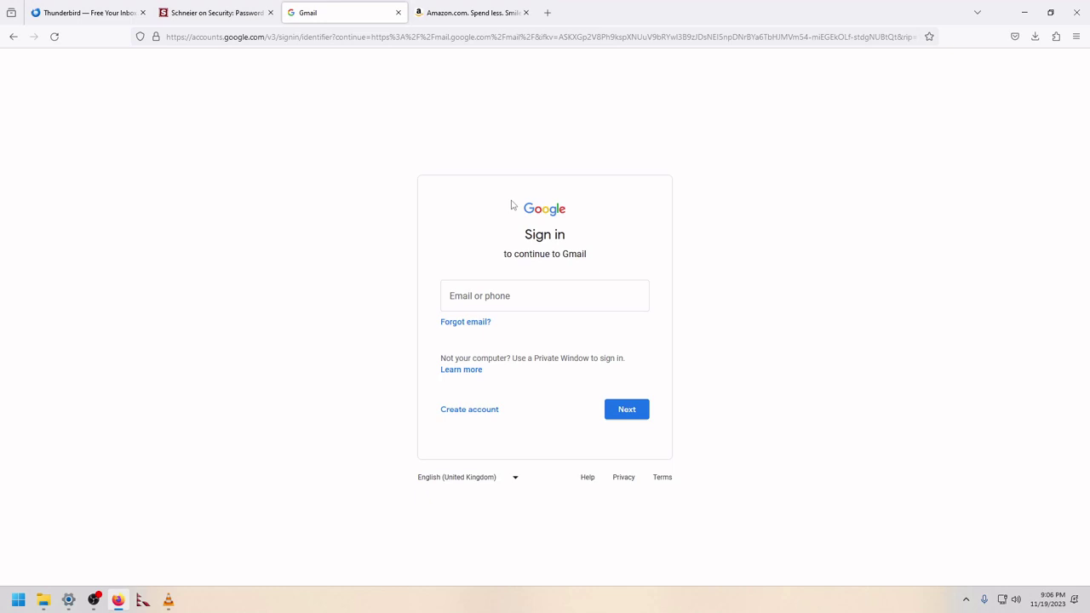
click(247, 15)
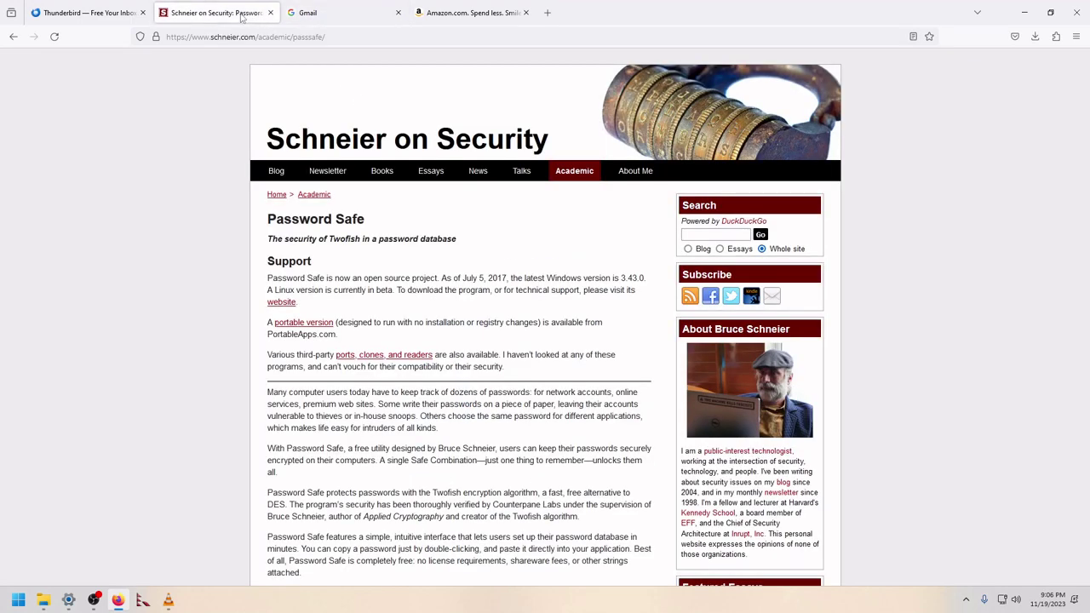
click(66, 18)
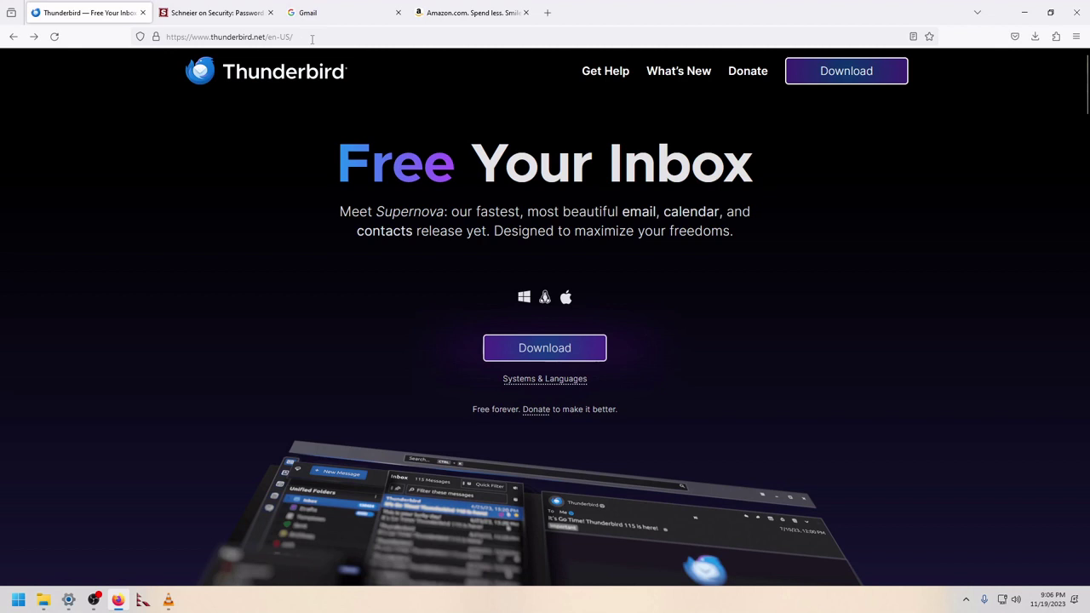
click(817, 72)
click(1024, 12)
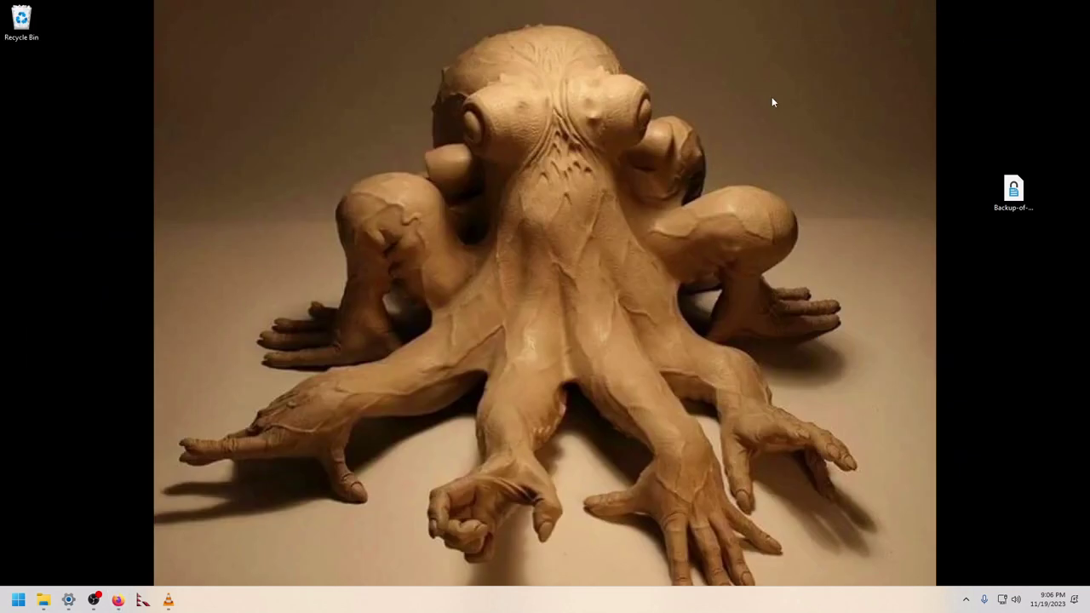
Step: Launch Thunderbird from the Start search with 'thund'
click(18, 600)
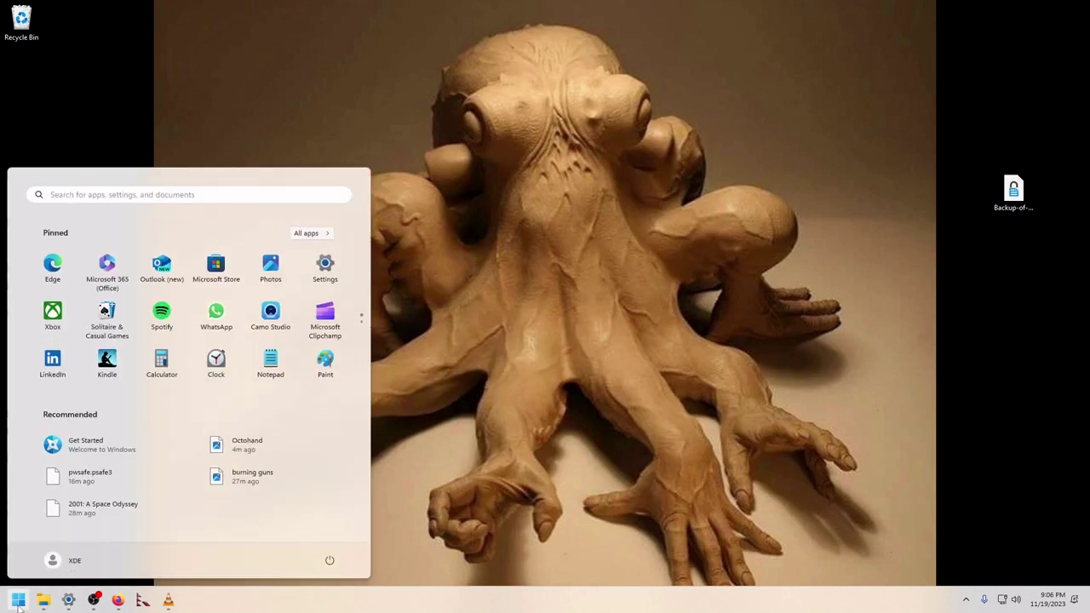
text(thund)
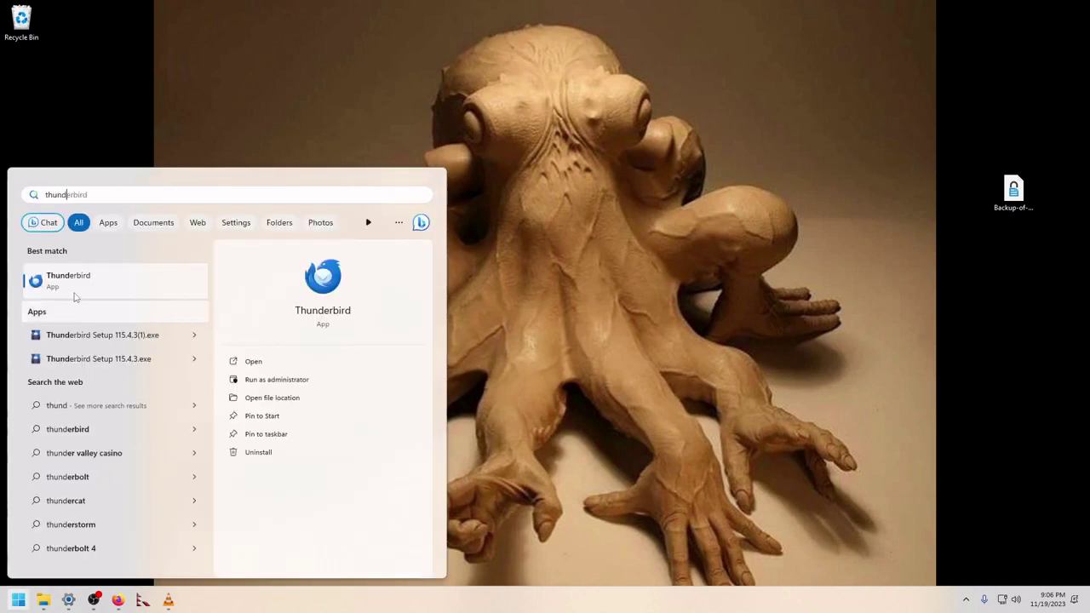
click(74, 289)
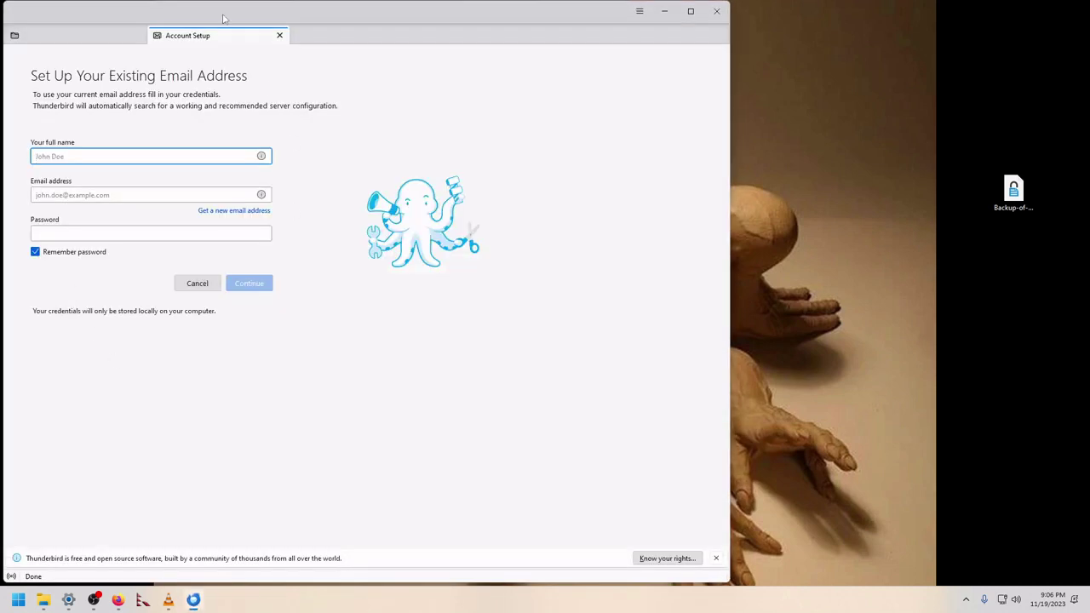
drag(197, 14, 275, 22)
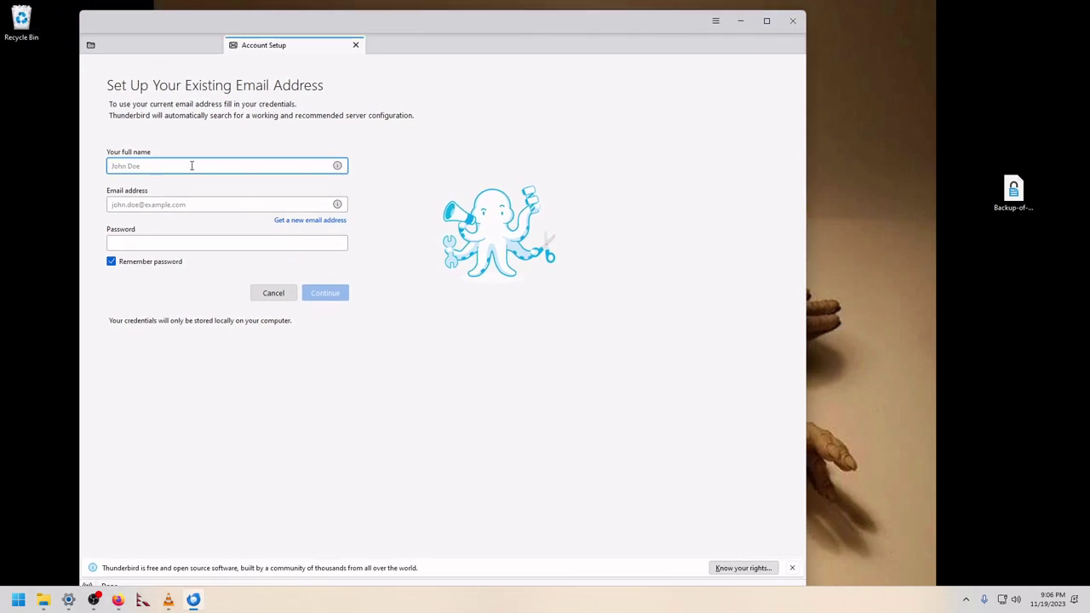
Step: Enter the full name, Gmail address and password, then look up the server settings
text(x)
key(Tab)
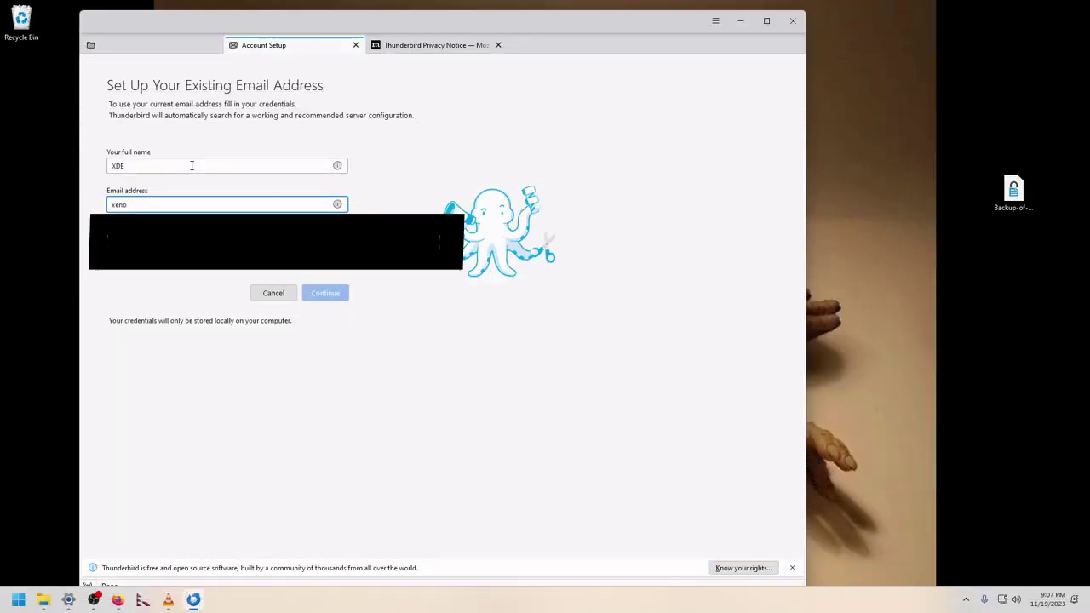
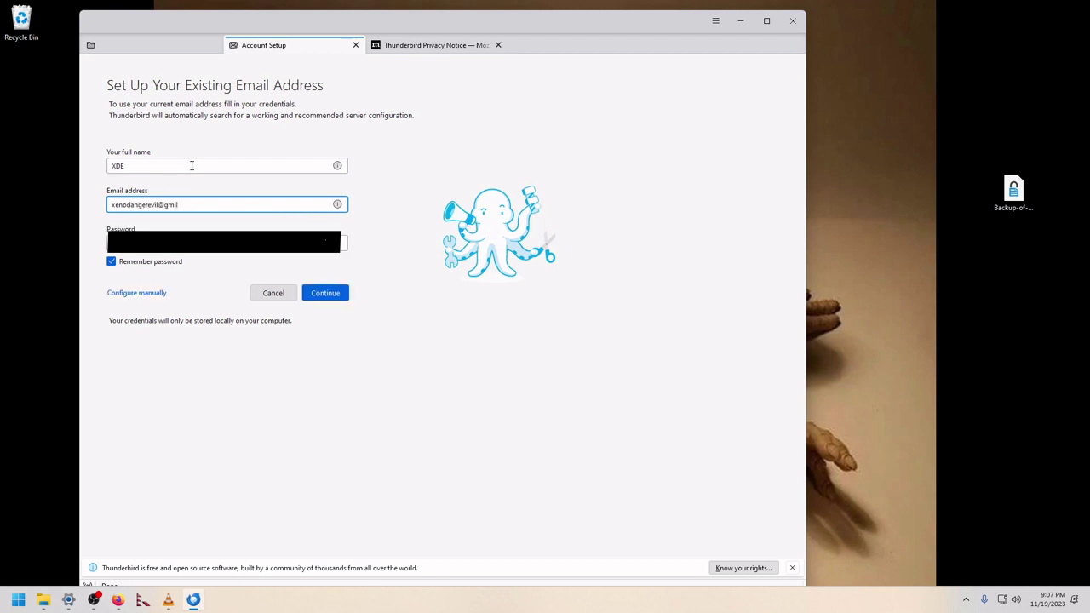
click(143, 600)
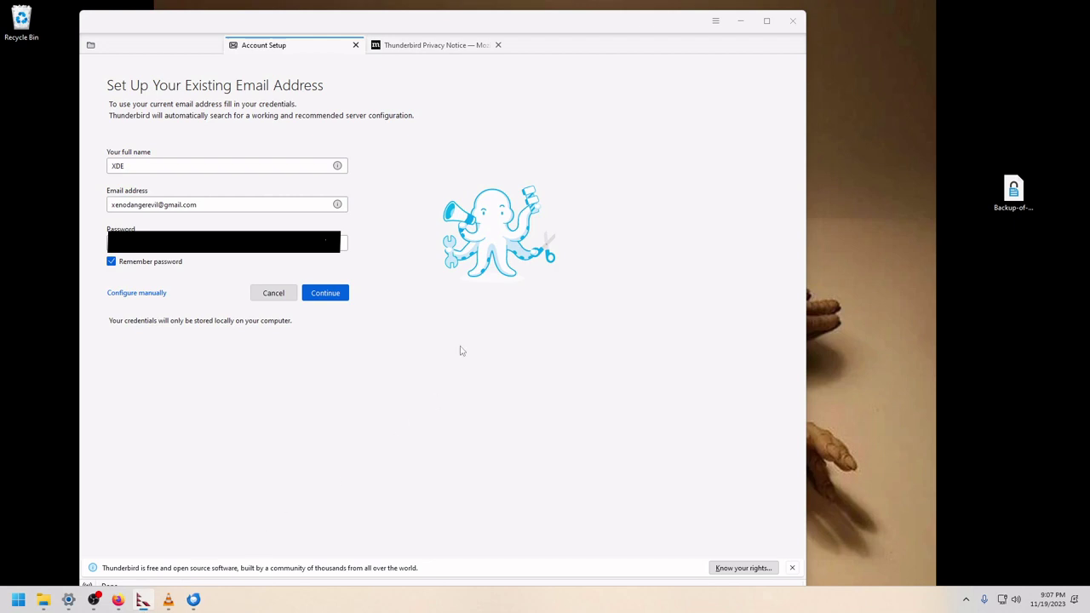
click(325, 292)
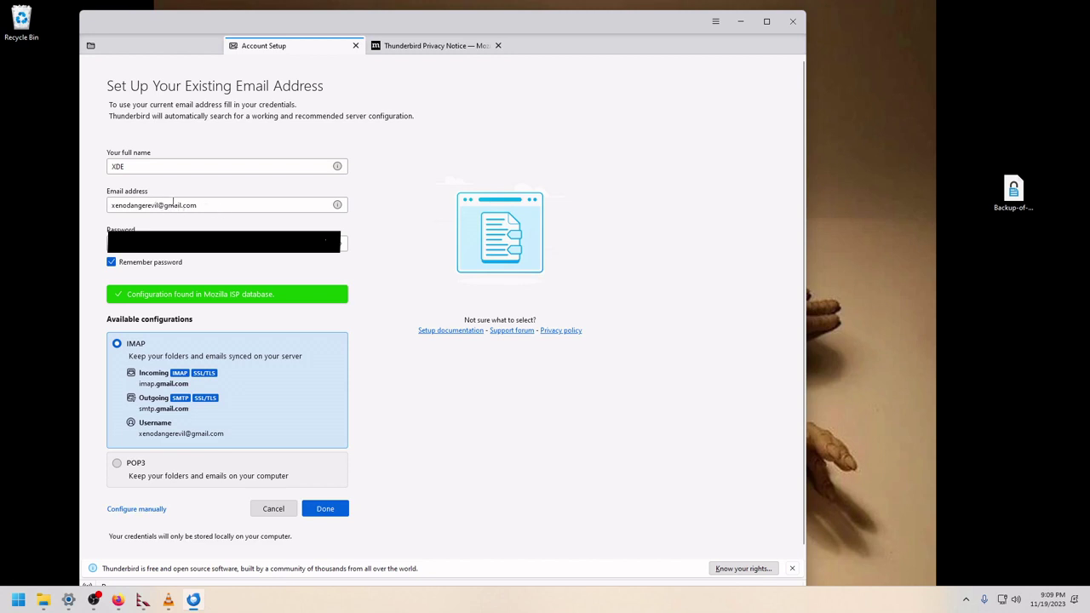
Step: Accept the IMAP configuration, sign in with password and 2-step code, and allow Thunderbird access
click(340, 511)
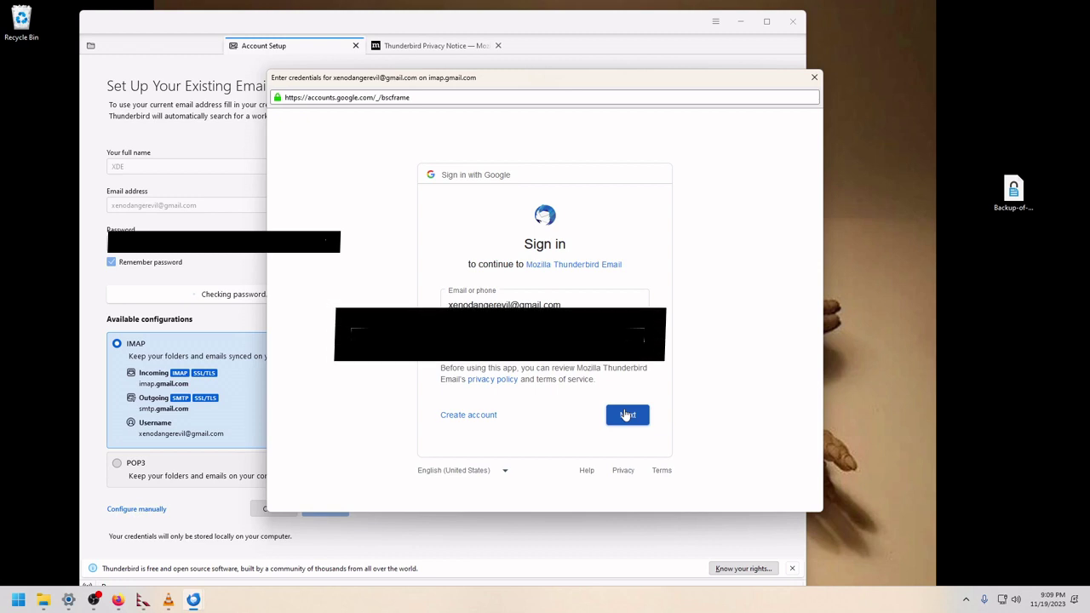
click(626, 415)
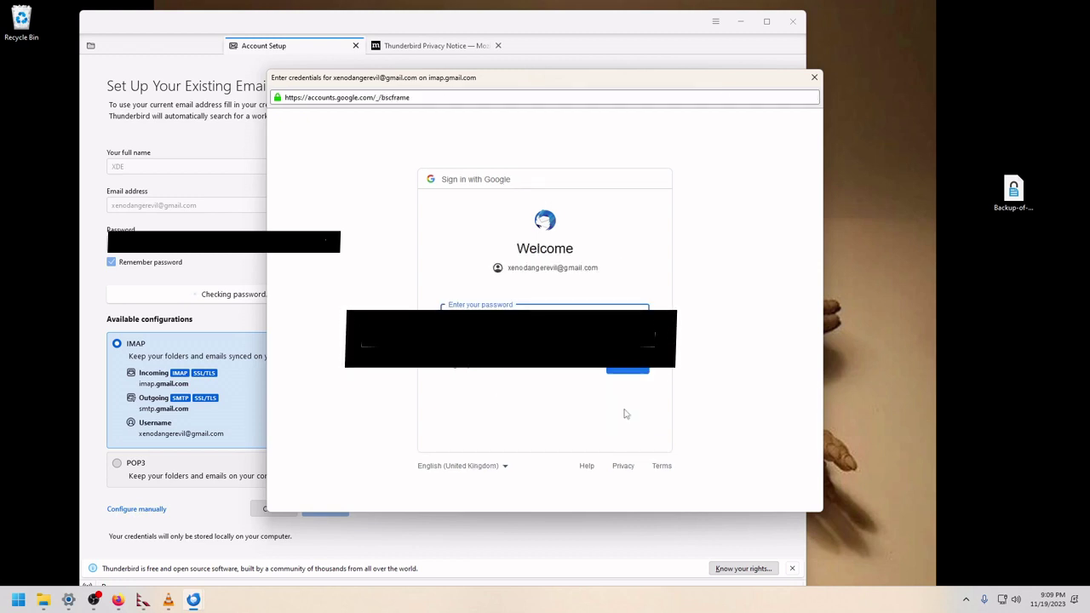
click(626, 366)
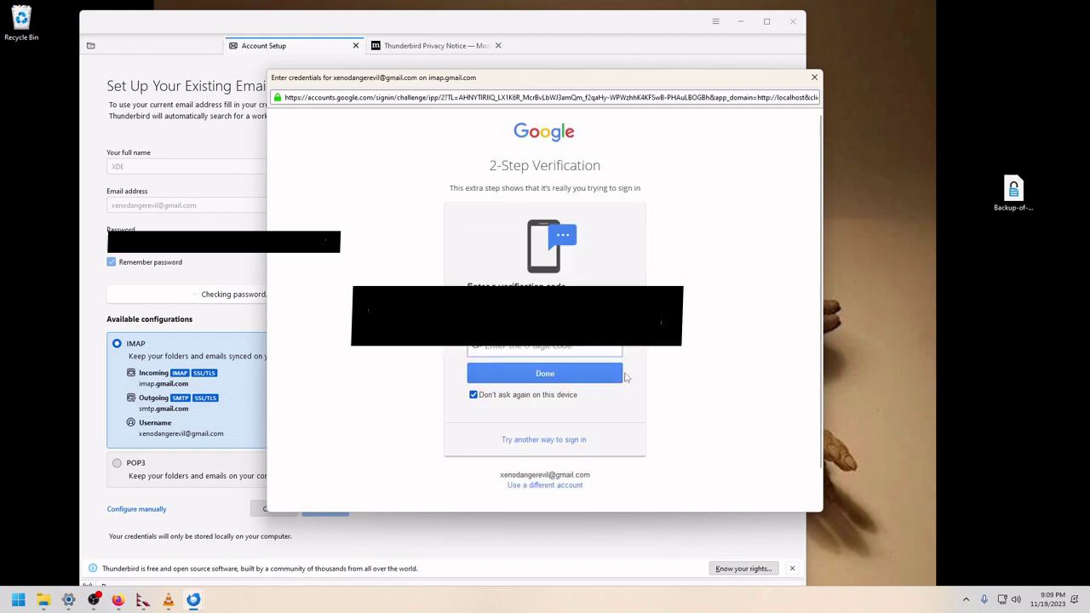
click(583, 346)
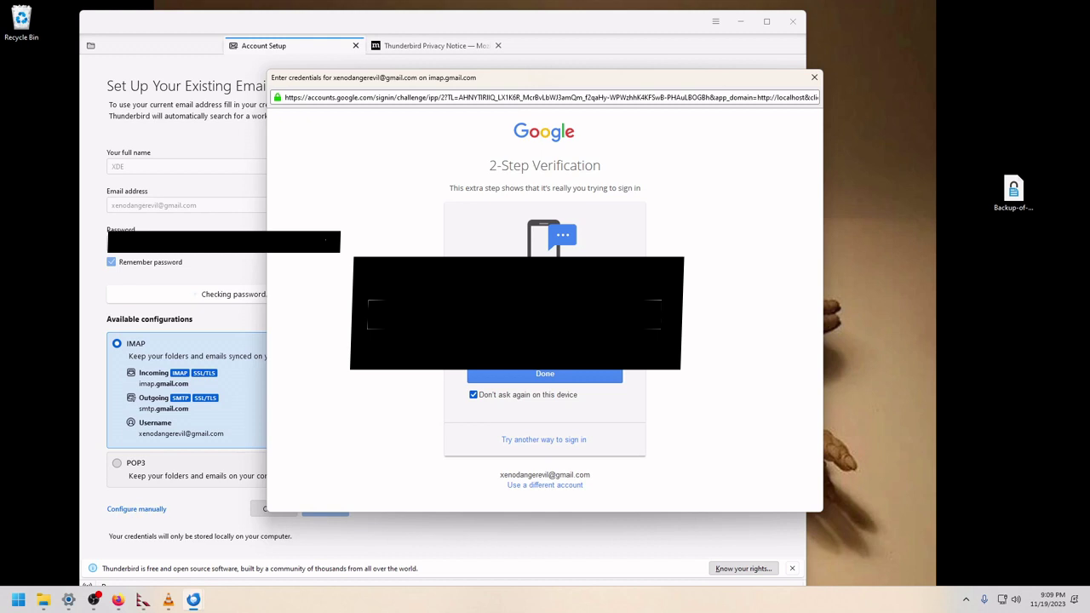
click(567, 373)
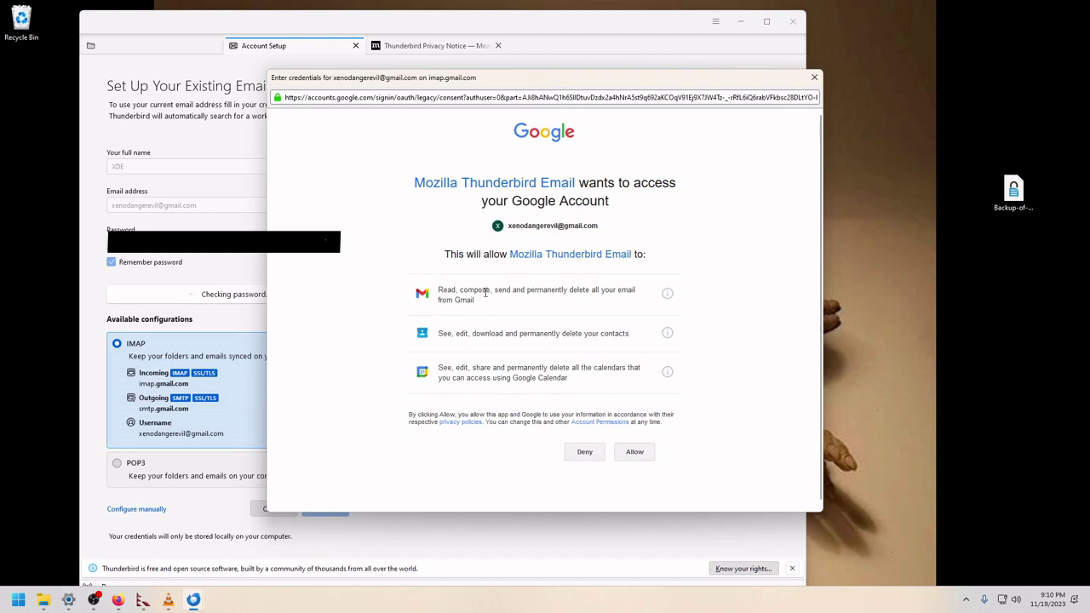
click(635, 451)
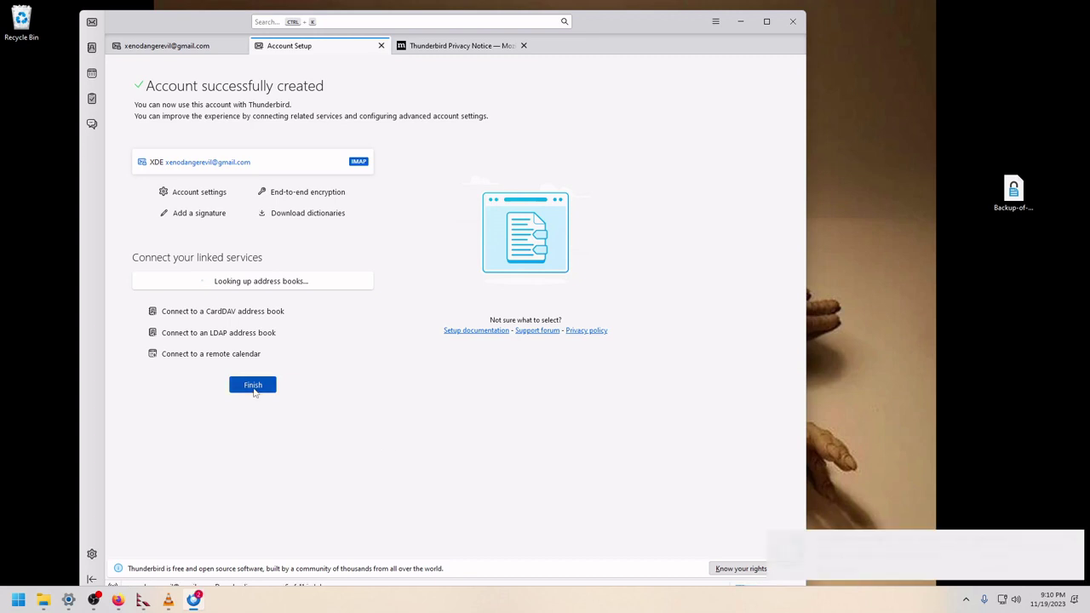
Step: Finish setup, set Thunderbird as default mail client, select the Gmail account, maximize the window
click(253, 388)
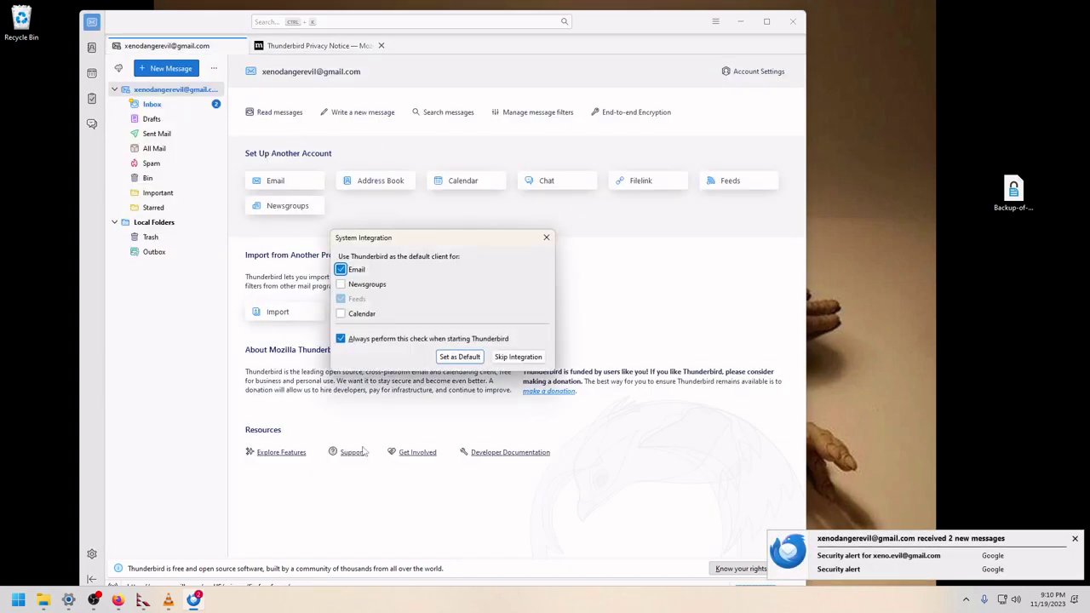
click(471, 361)
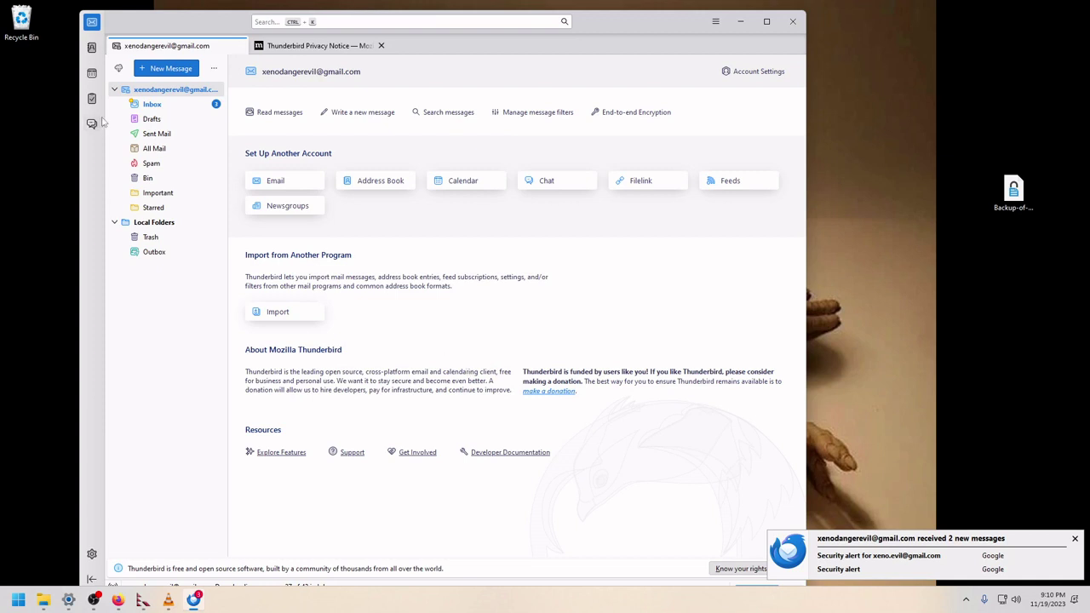
click(151, 94)
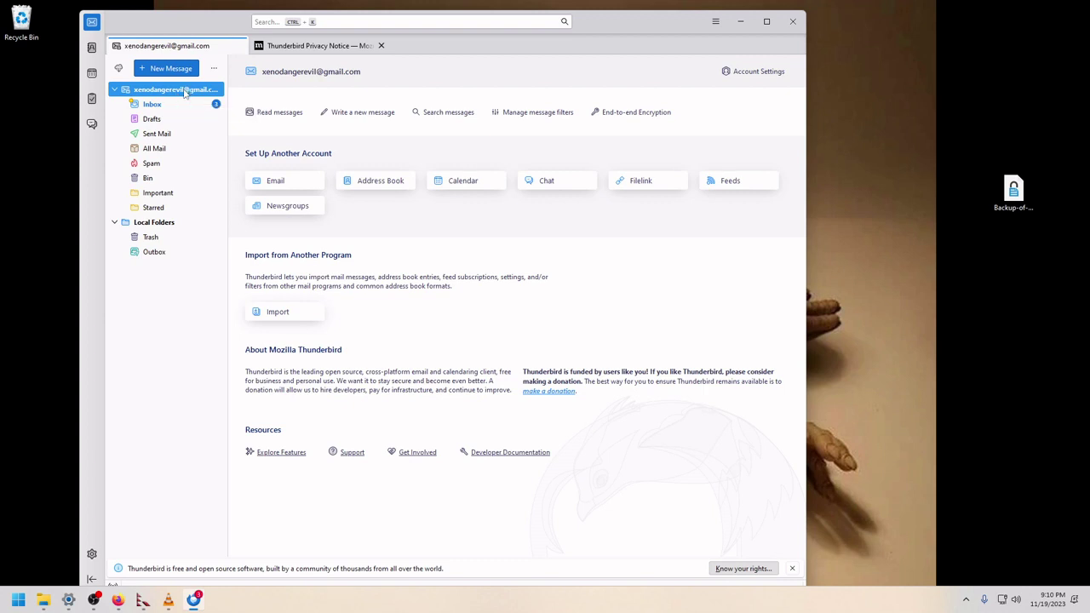
click(214, 69)
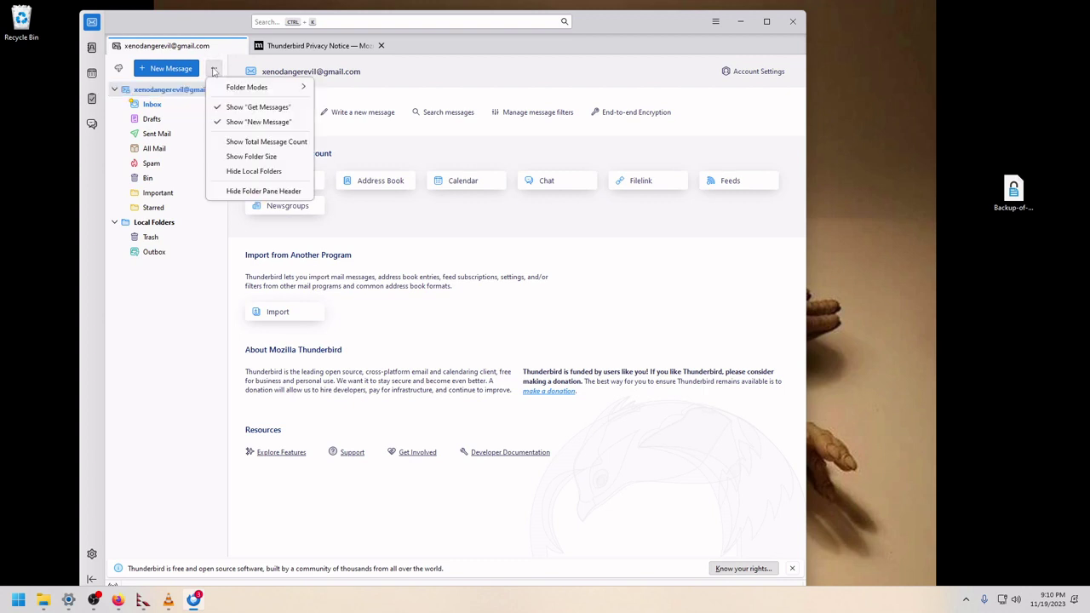
click(144, 94)
click(145, 92)
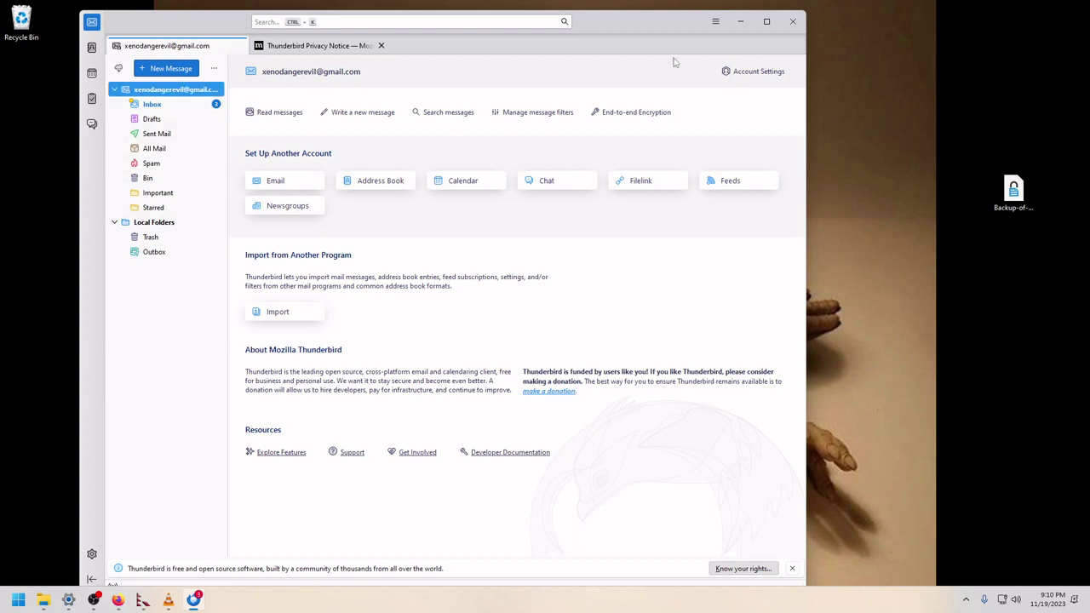
click(765, 22)
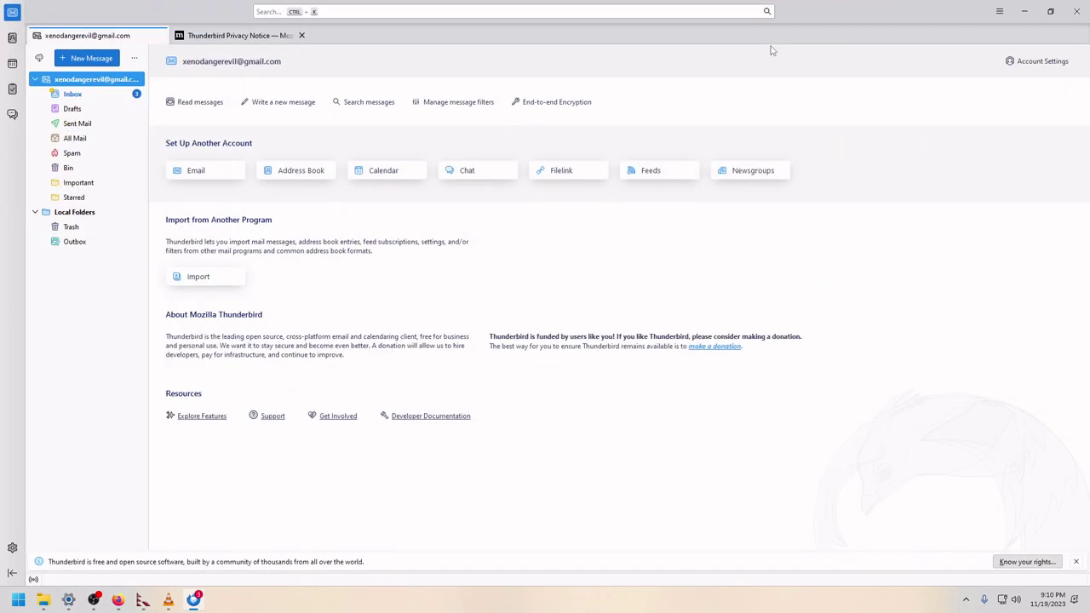
Step: Open the account's End-To-End Encryption settings and start adding a personal OpenPGP key
click(1031, 64)
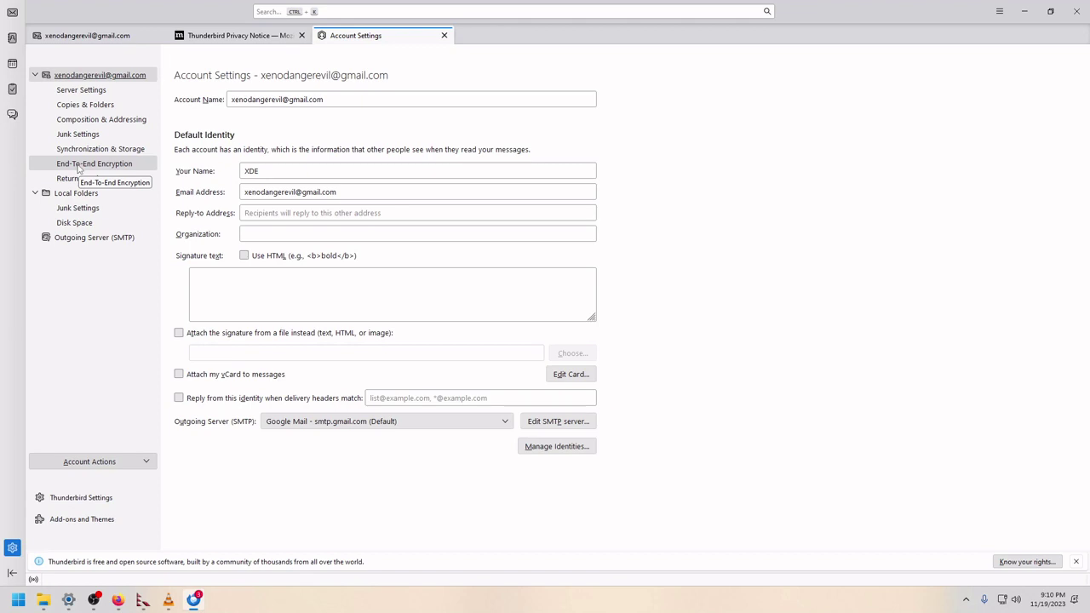
click(78, 168)
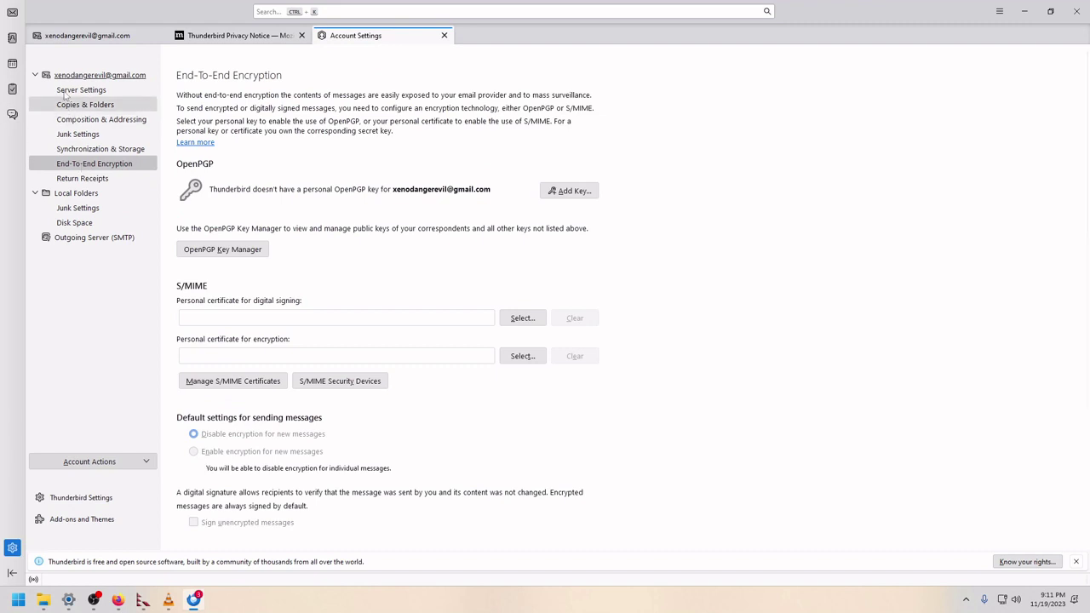
click(115, 43)
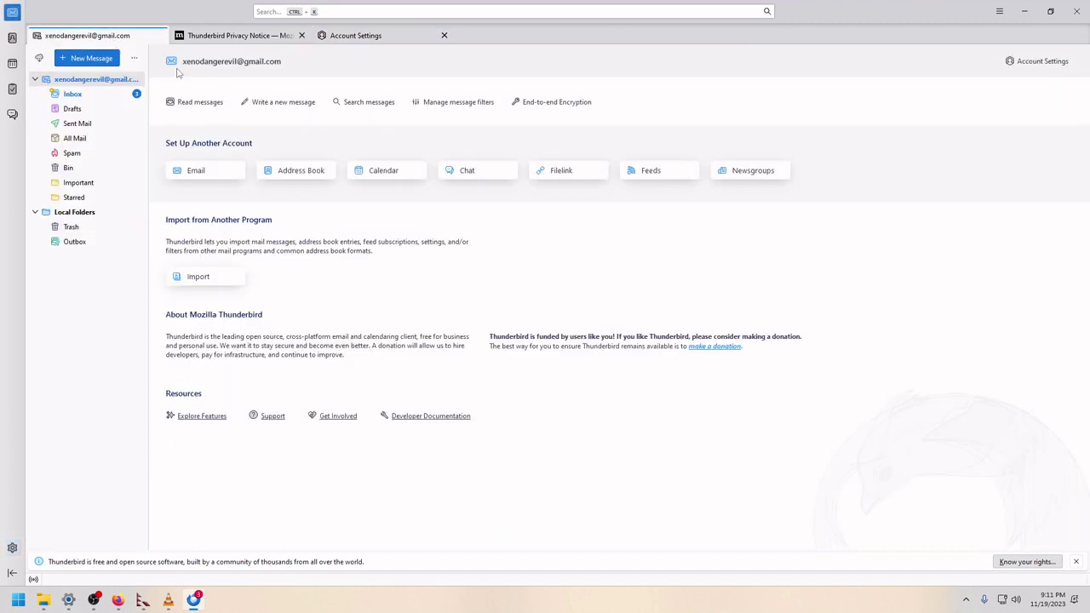
click(84, 83)
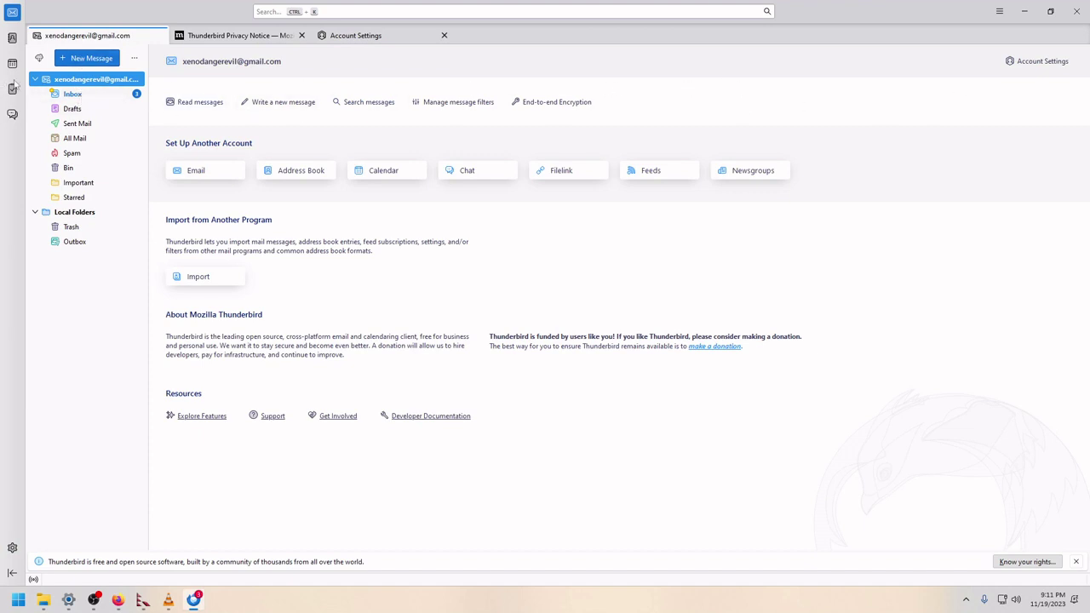
click(1039, 65)
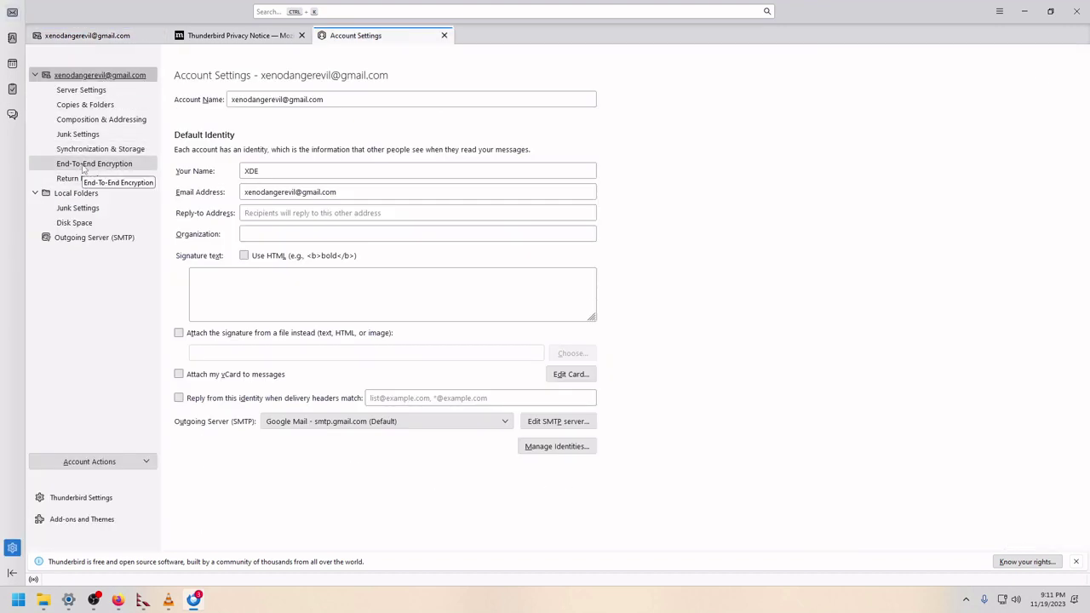
click(84, 167)
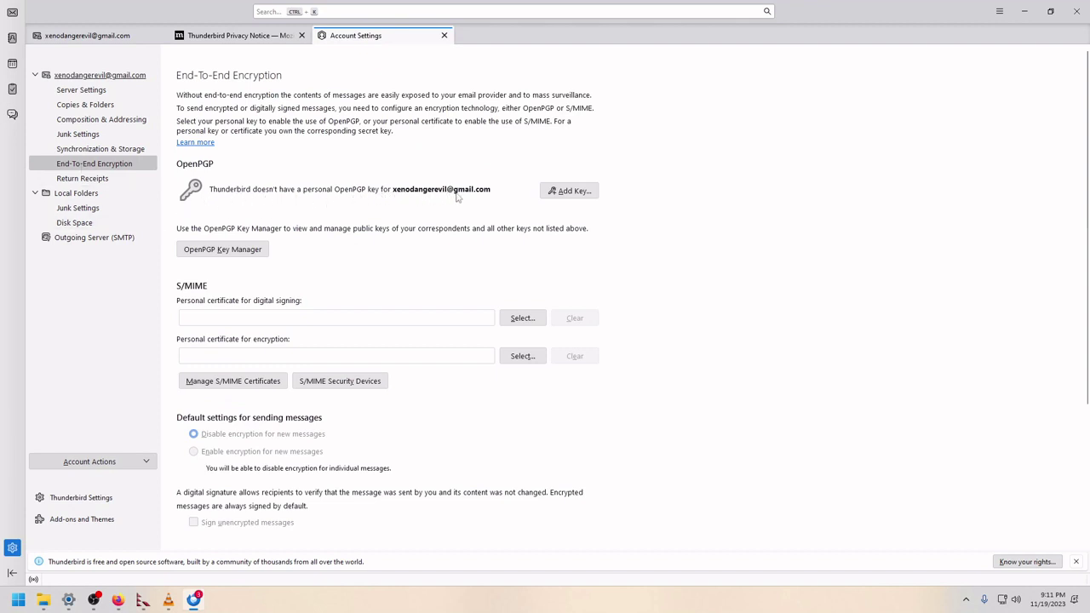
click(578, 193)
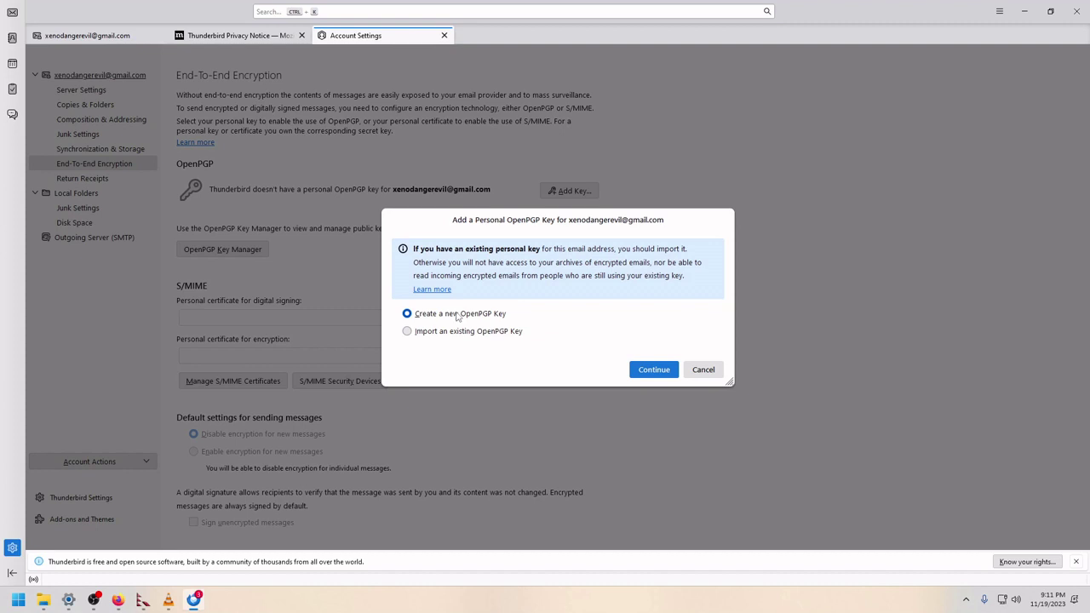
Step: Choose Create a new OpenPGP Key and continue to the key generation options
click(420, 333)
click(413, 316)
click(653, 370)
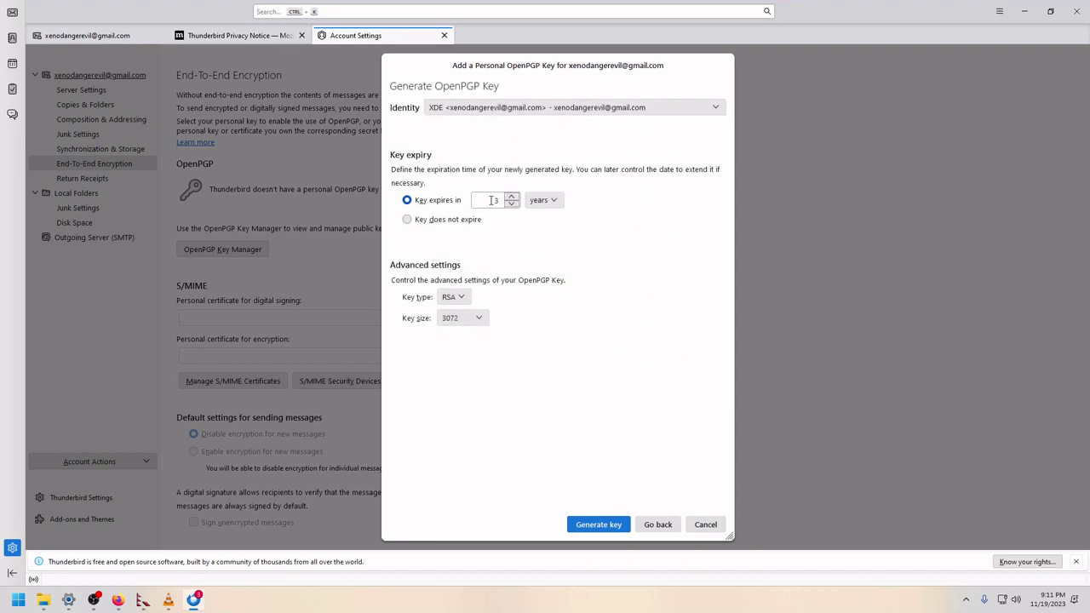
Step: Set the key to expire in 1 day with a 4096-bit RSA size, then request generation
click(494, 200)
click(541, 200)
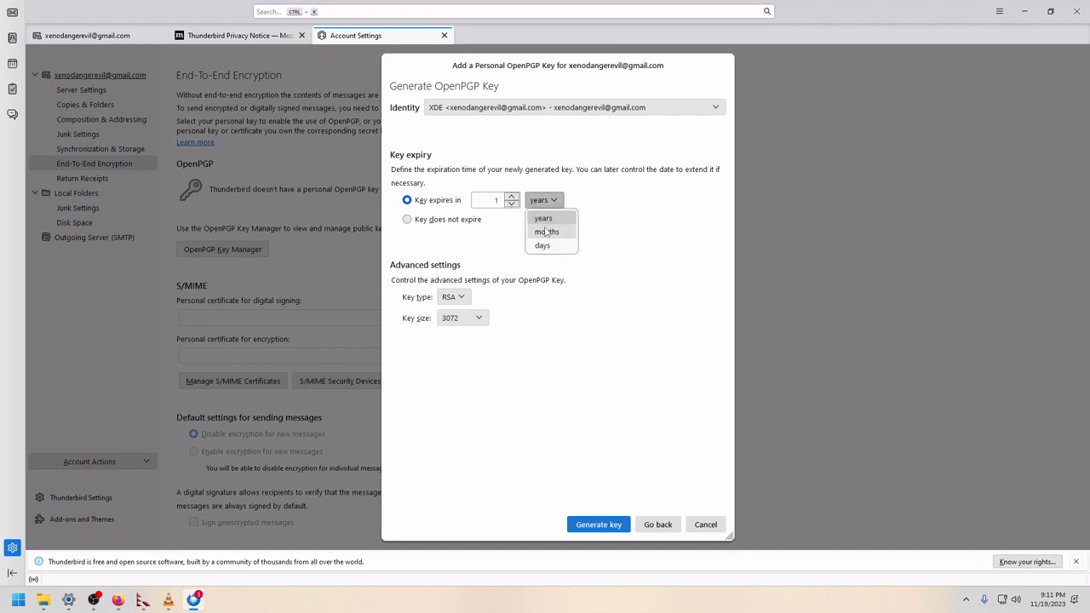
click(545, 230)
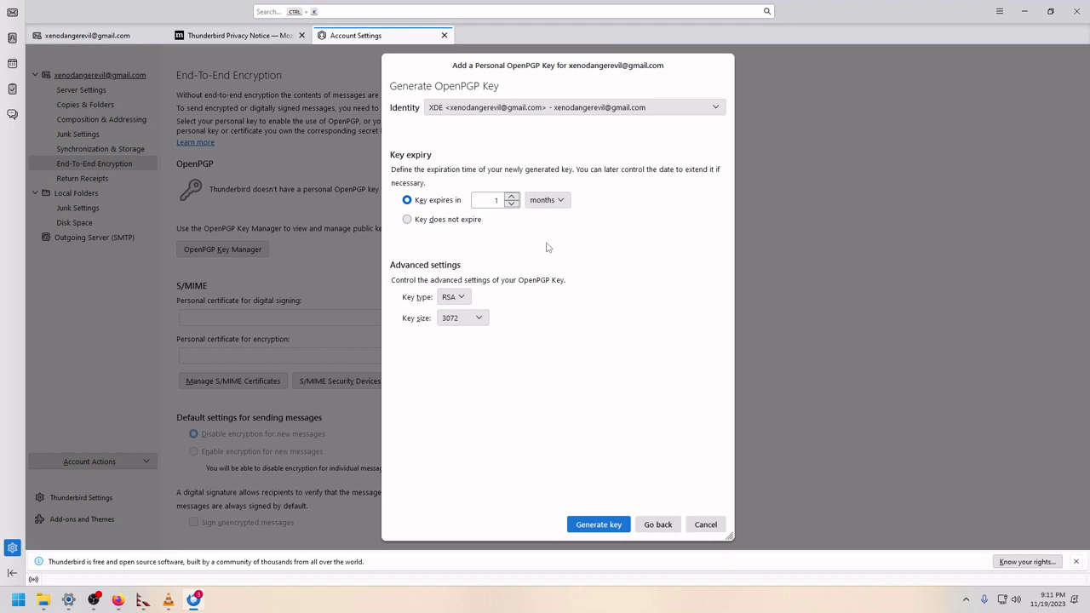
click(511, 196)
click(538, 203)
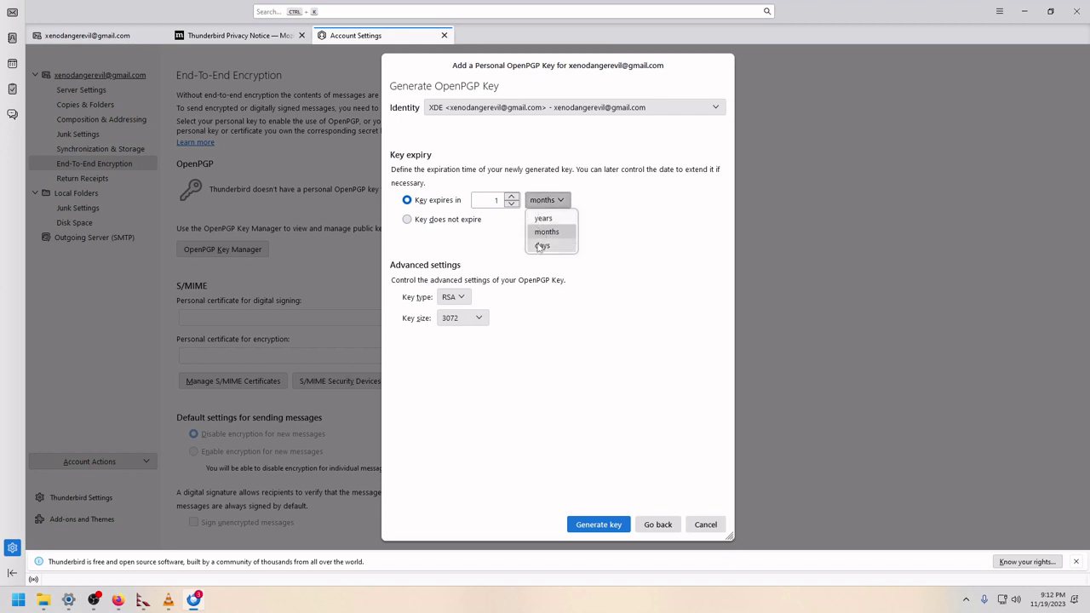
click(538, 246)
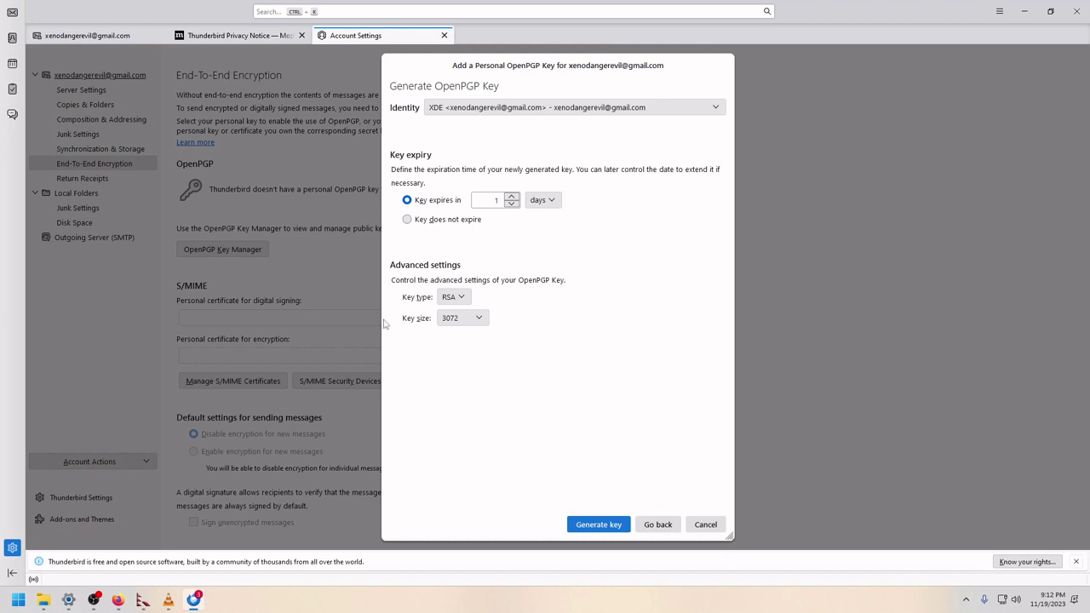
click(452, 318)
click(451, 348)
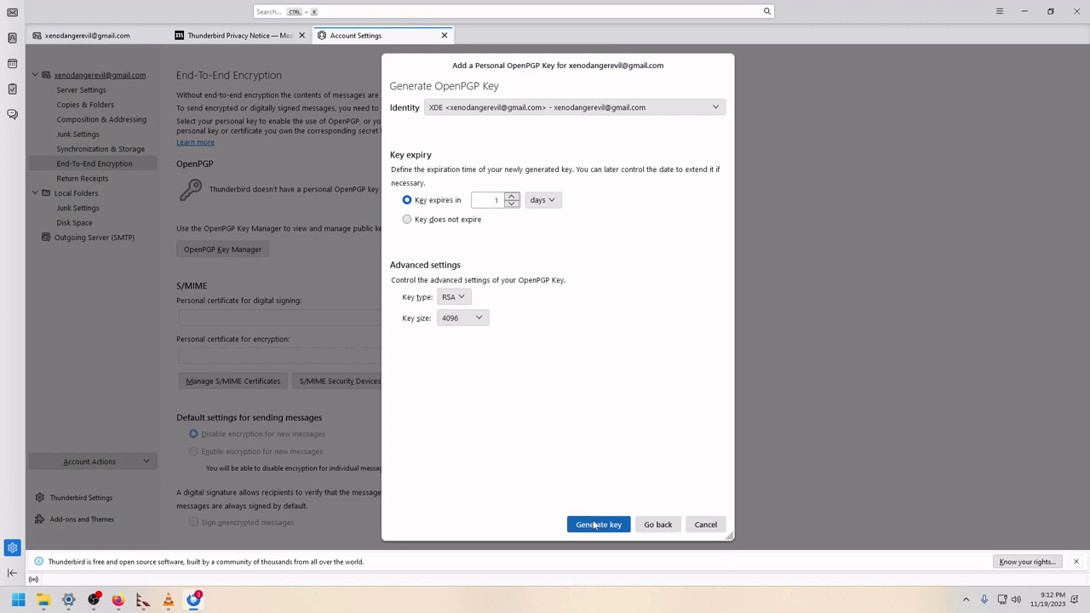
click(593, 525)
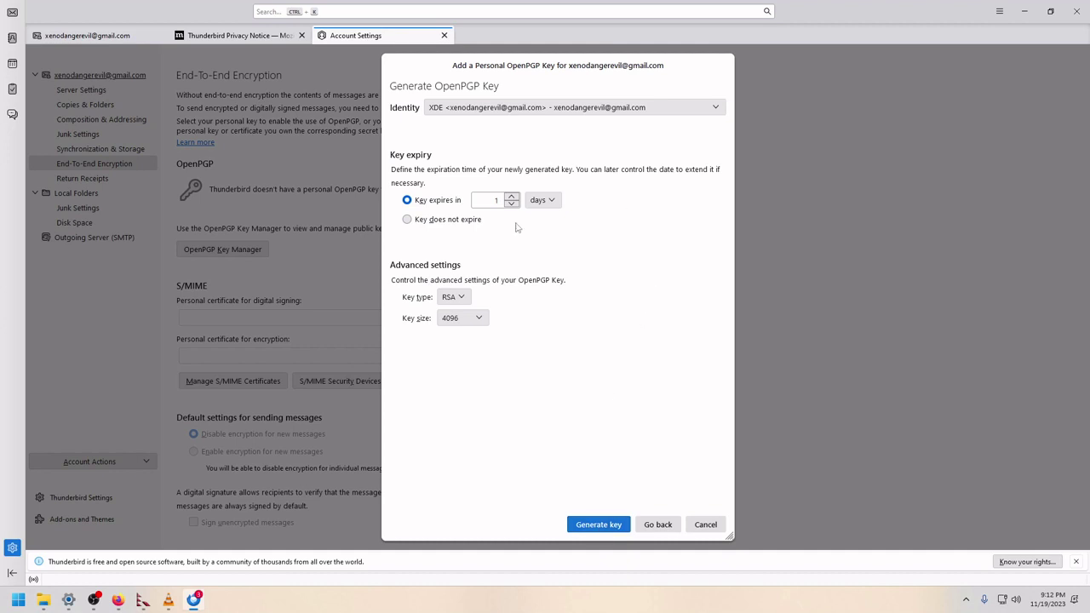
click(614, 524)
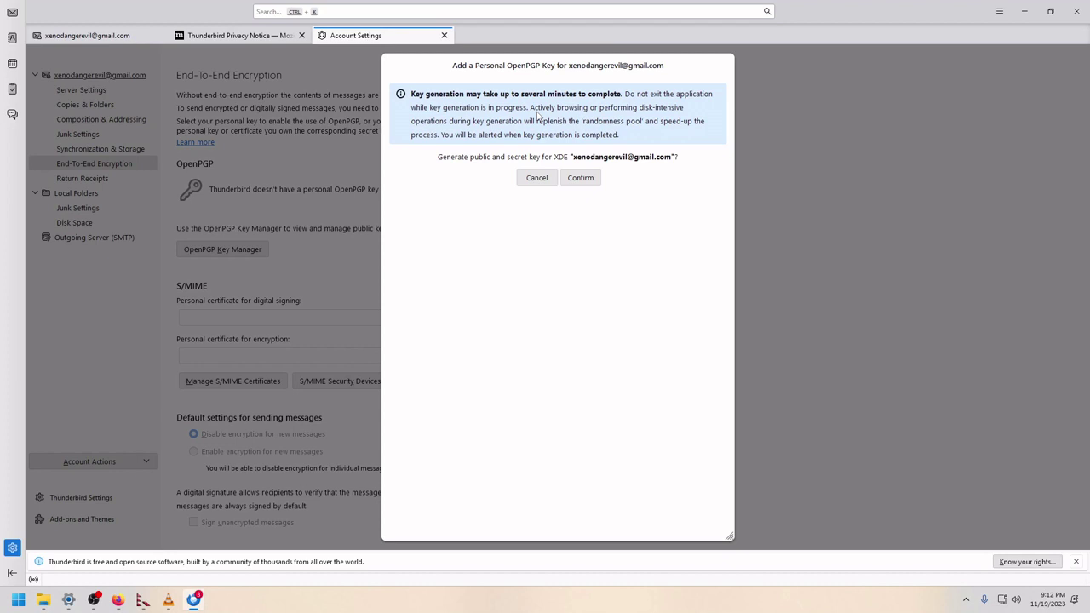
Step: Confirm generating the key pair, creating an OpenPGP key that expires 11/20/2023
click(578, 177)
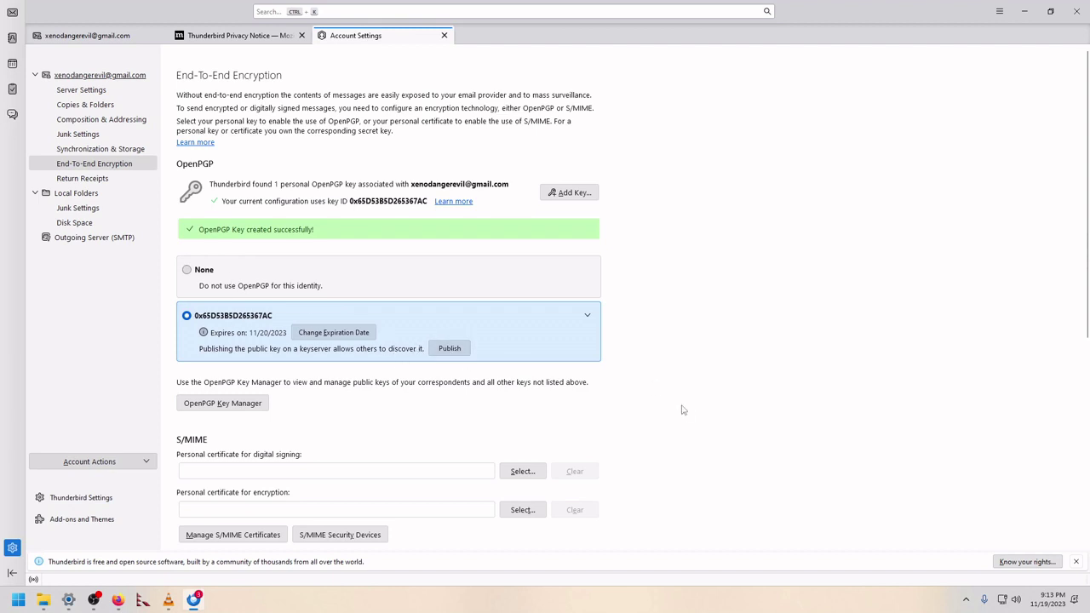
Step: Make new messages encrypted by default in the account's end-to-end encryption settings
scroll(682, 417, down, 4)
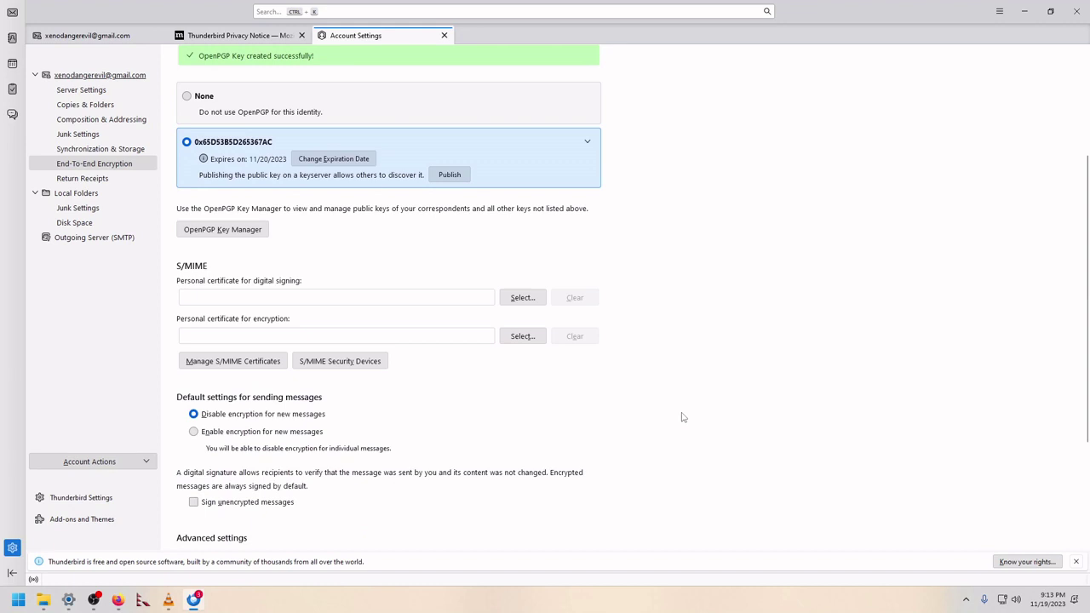
click(193, 430)
scroll(220, 392, down, 4)
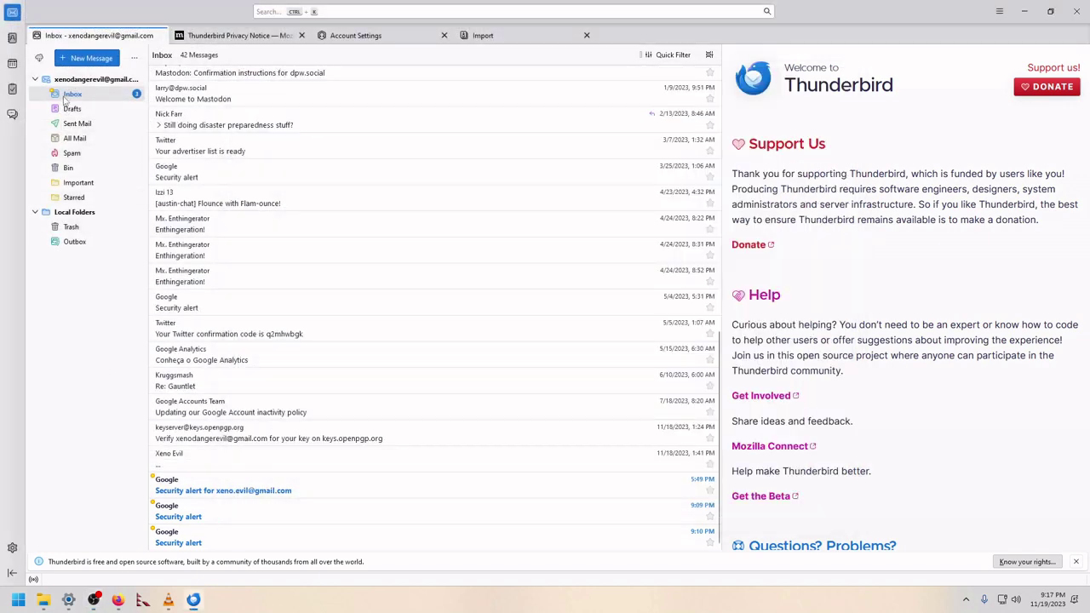
Step: Compose a new message to the Gmail recipient with the subject 'test'
click(73, 62)
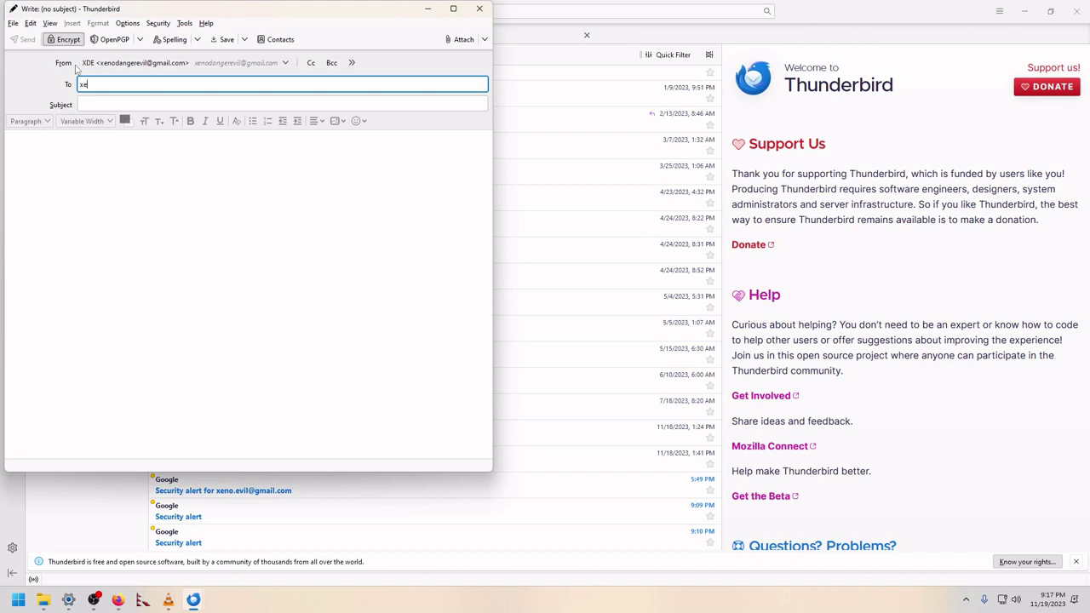
click(124, 104)
text(t)
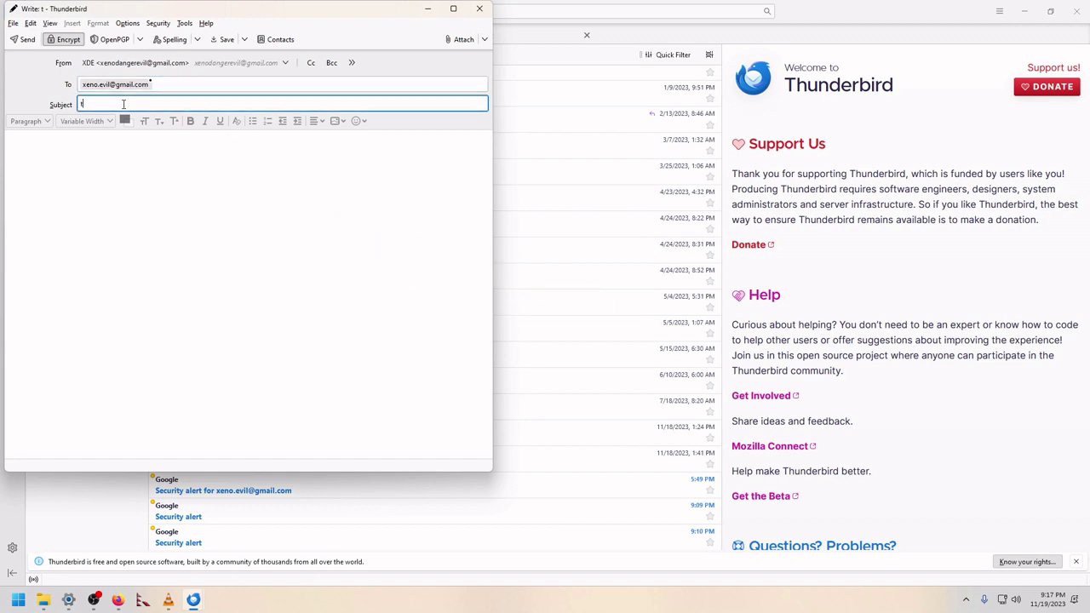
text(est)
click(151, 199)
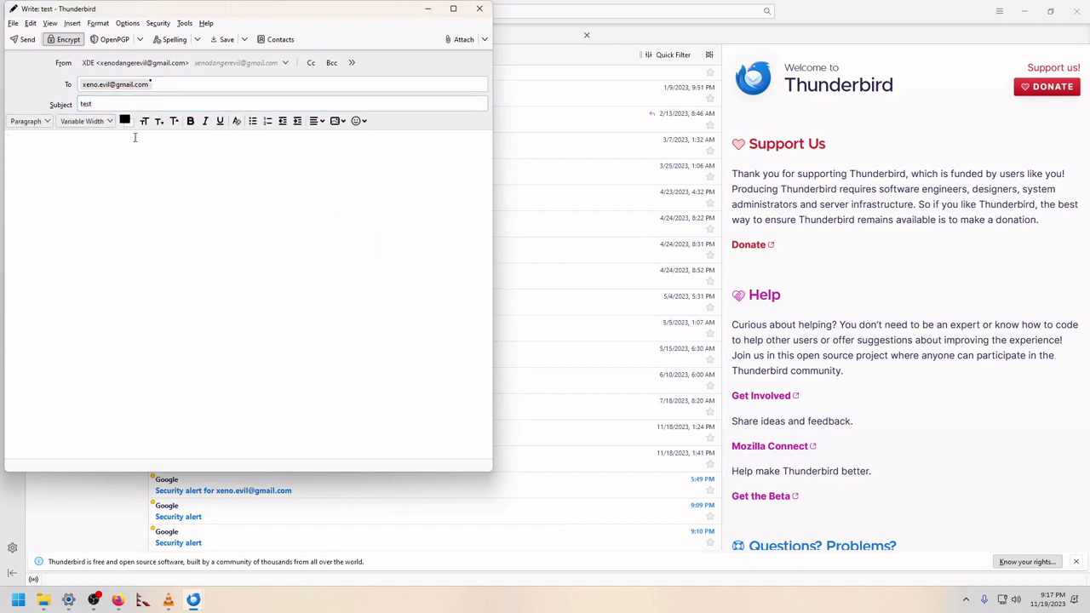
Step: Turn on OpenPGP encryption for the message and send it
click(65, 40)
click(142, 40)
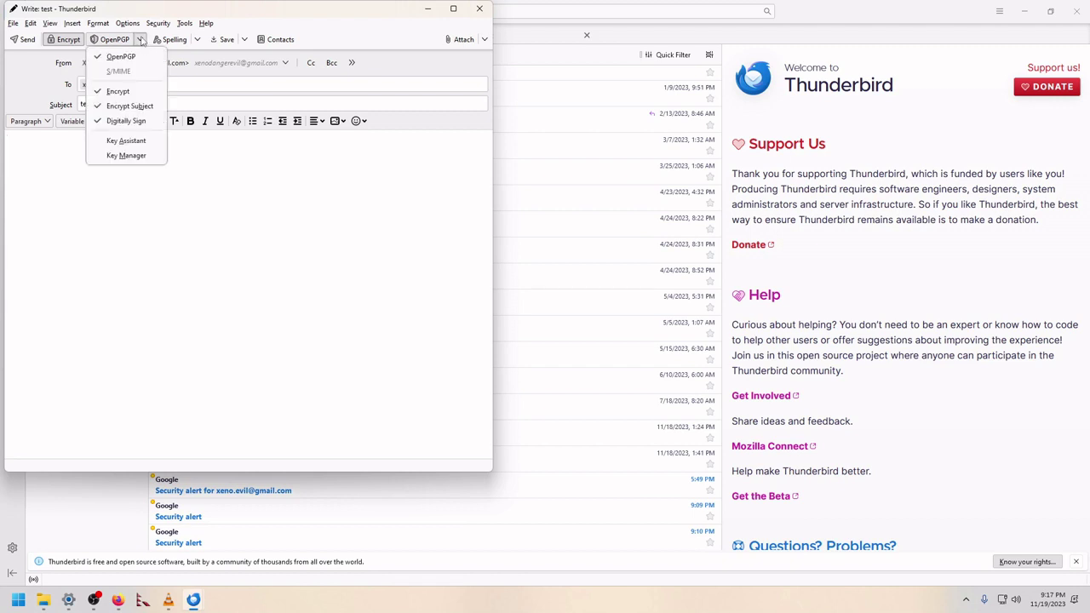
click(143, 91)
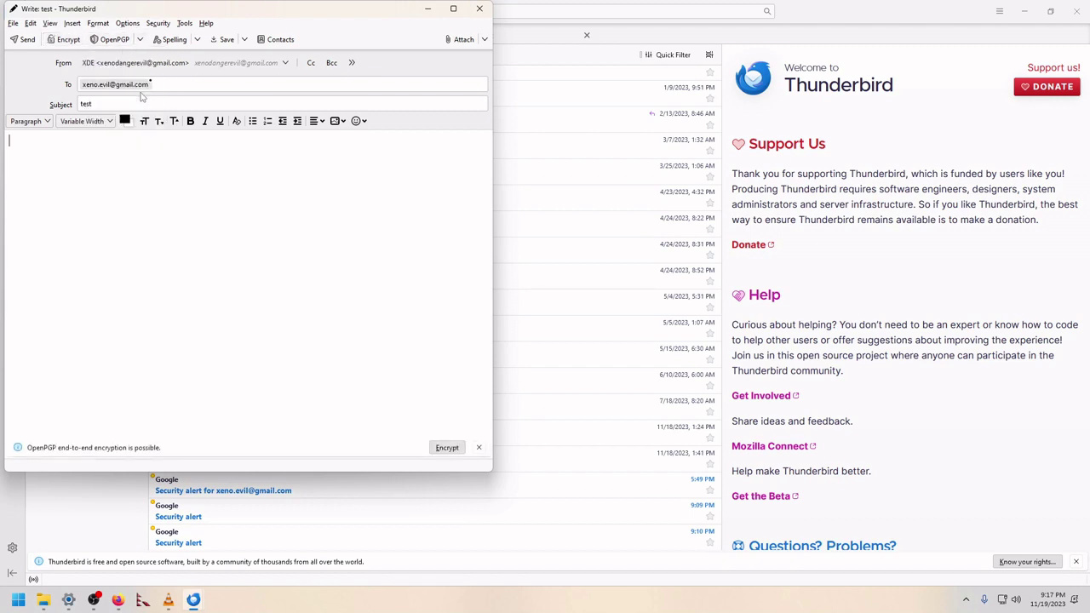
click(141, 40)
click(139, 90)
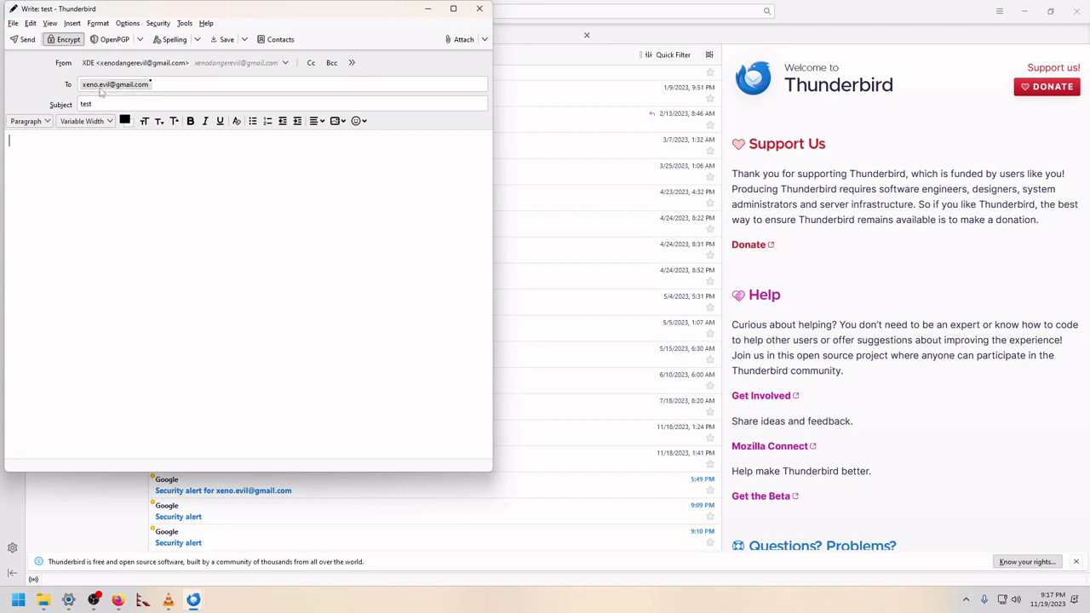
click(22, 39)
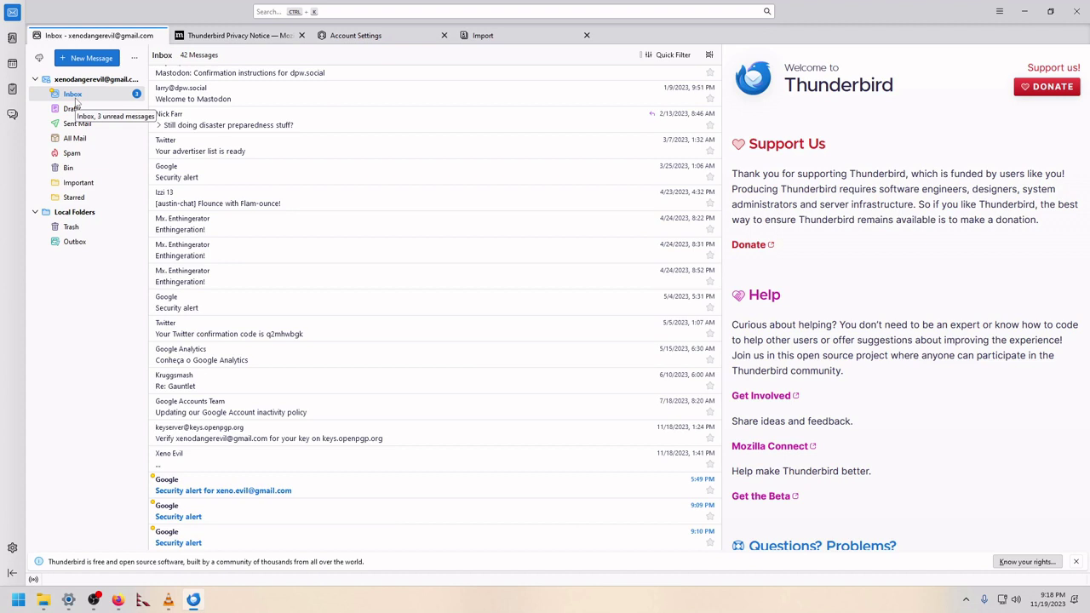
Step: Check the Account Settings and privacy notice tabs, then return to the Inbox and open the app menu
click(75, 98)
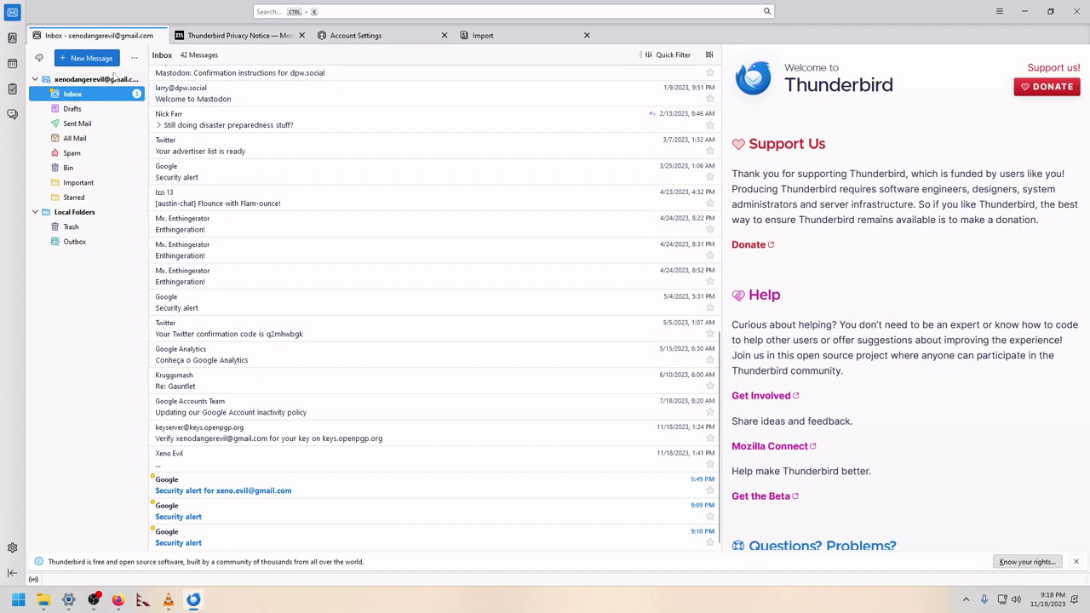
click(362, 40)
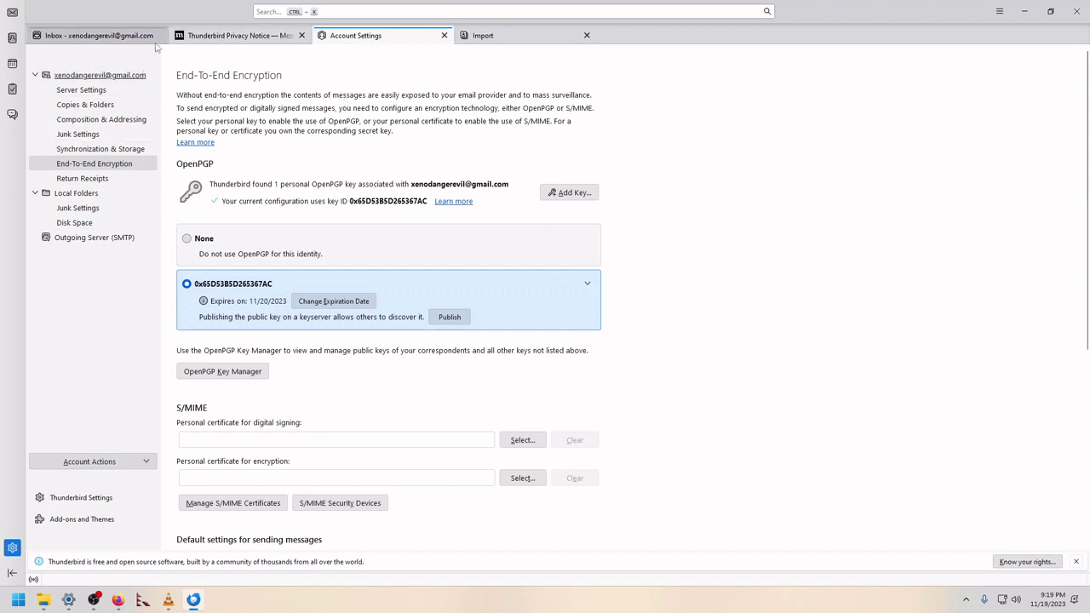
click(197, 36)
click(44, 39)
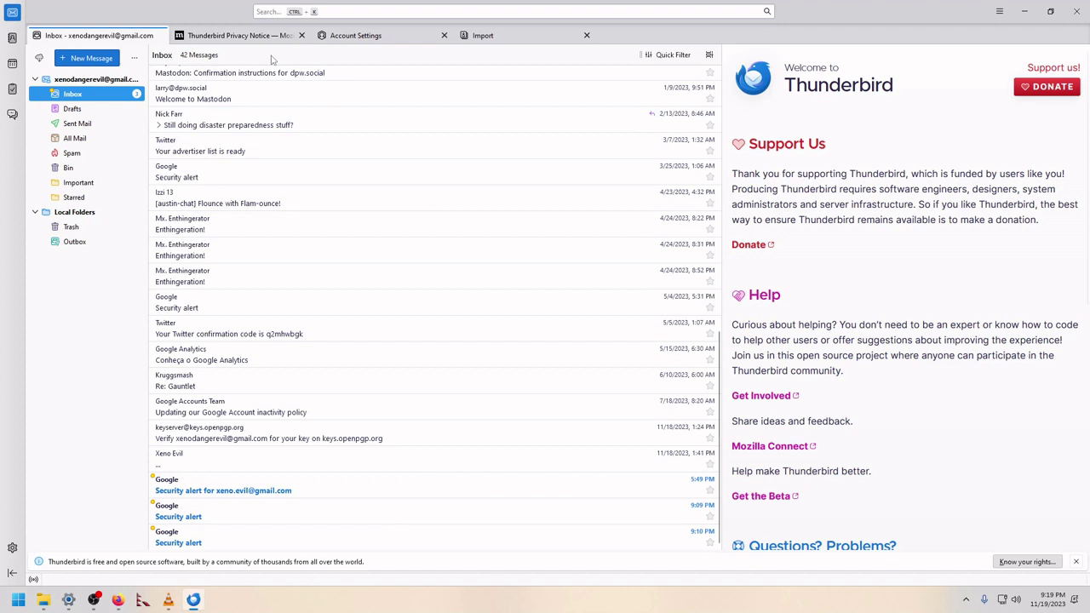
click(1000, 11)
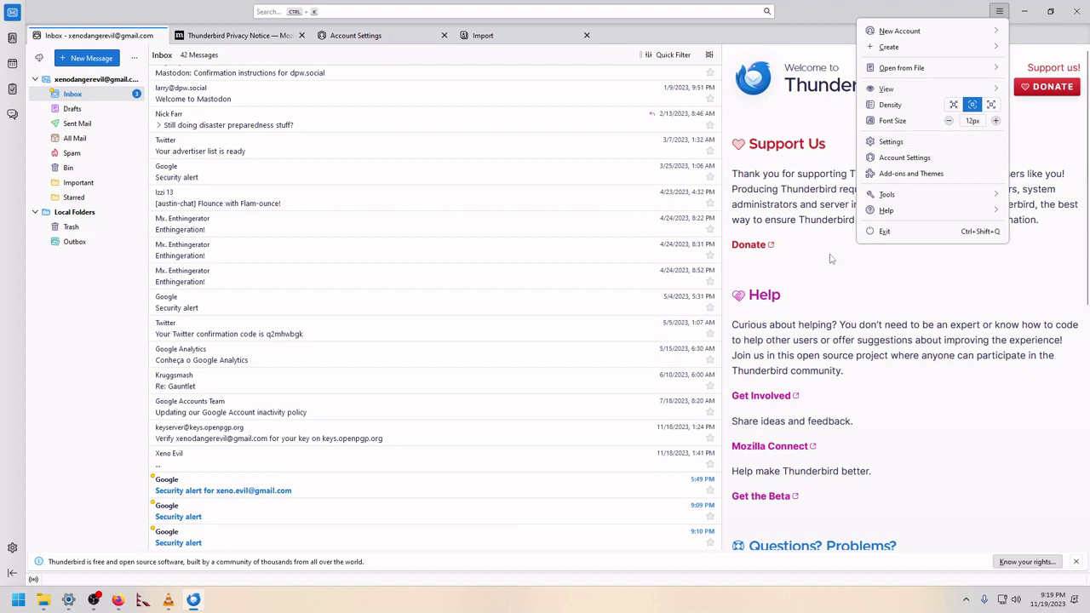
Step: Open the General settings and make DuckDuckGo the default search engine
click(888, 145)
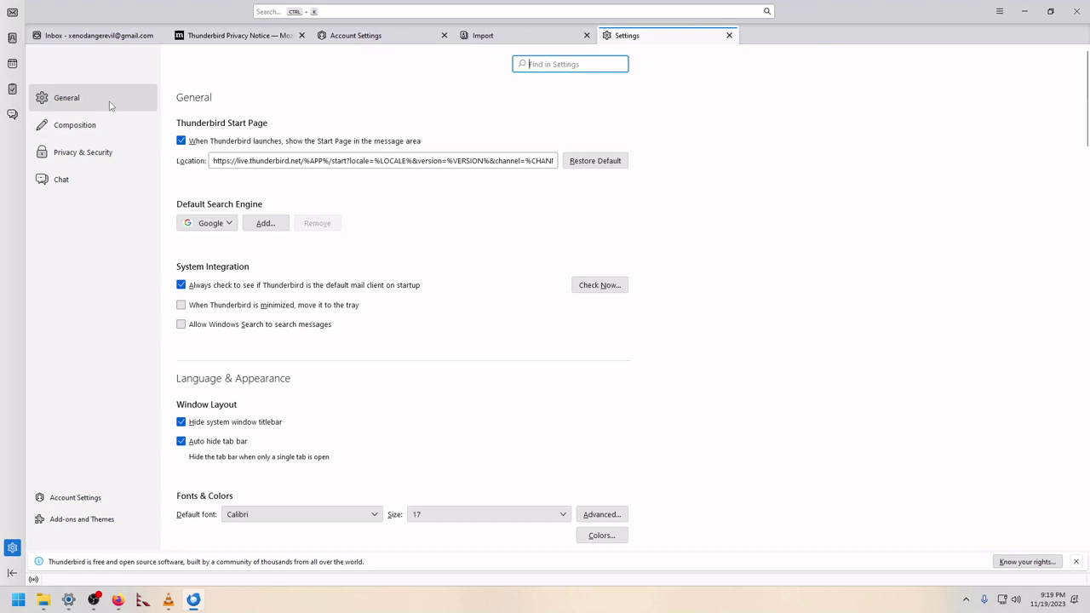
click(67, 113)
click(210, 223)
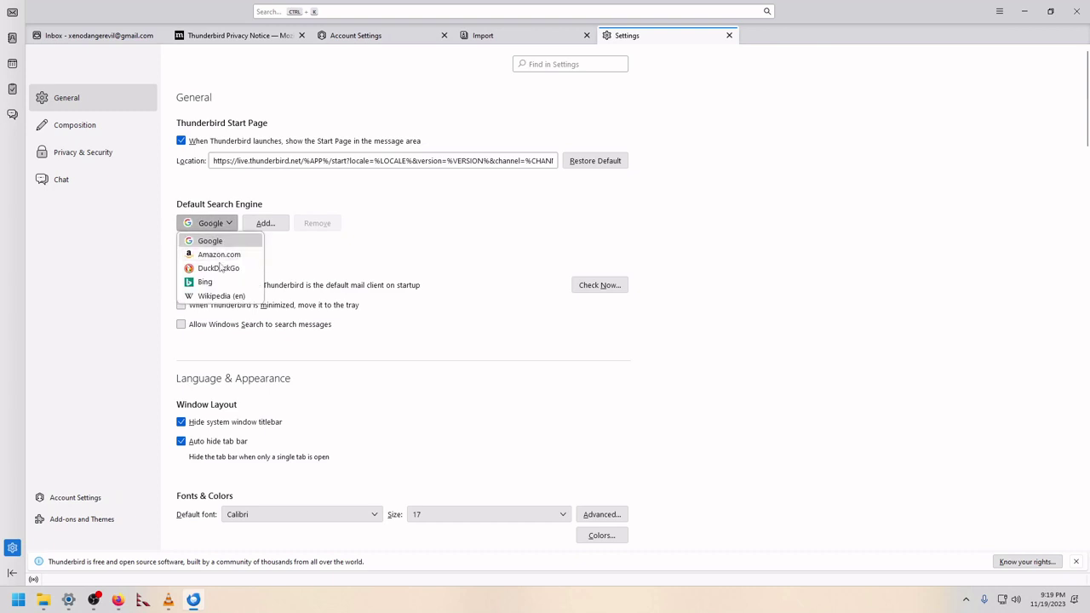
click(219, 268)
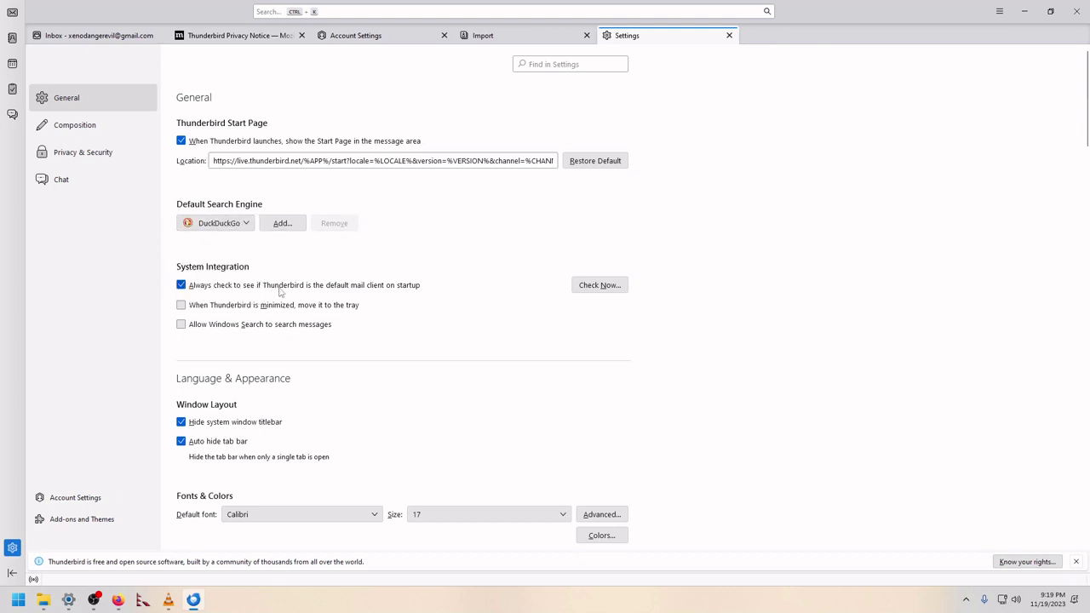
Step: Turn off inline attachment viewing and automatic mark-as-read under Reading & Display
scroll(831, 450, down, 10)
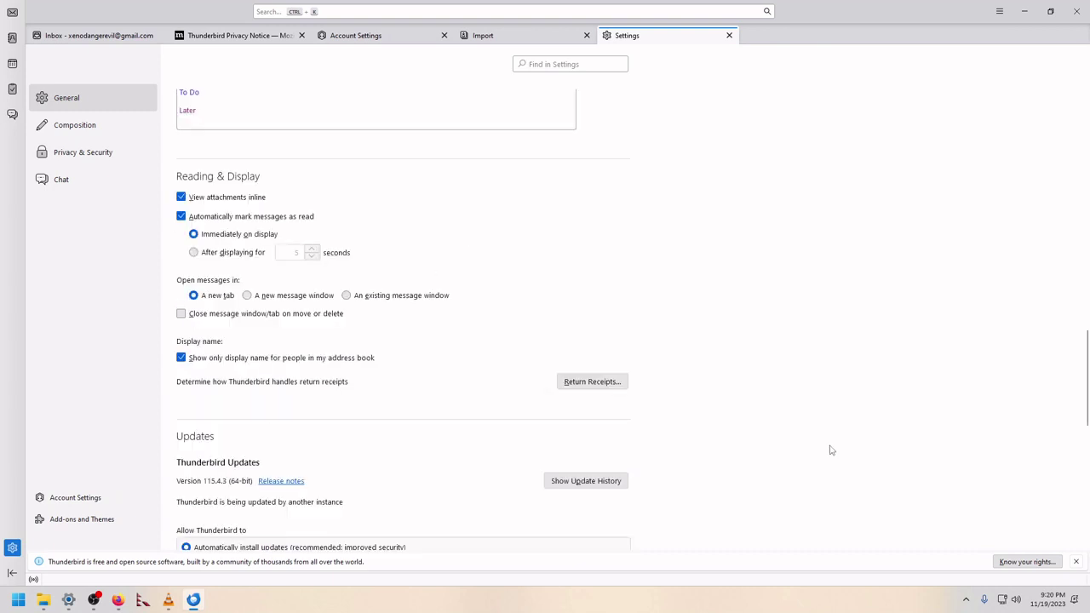
click(182, 197)
click(180, 218)
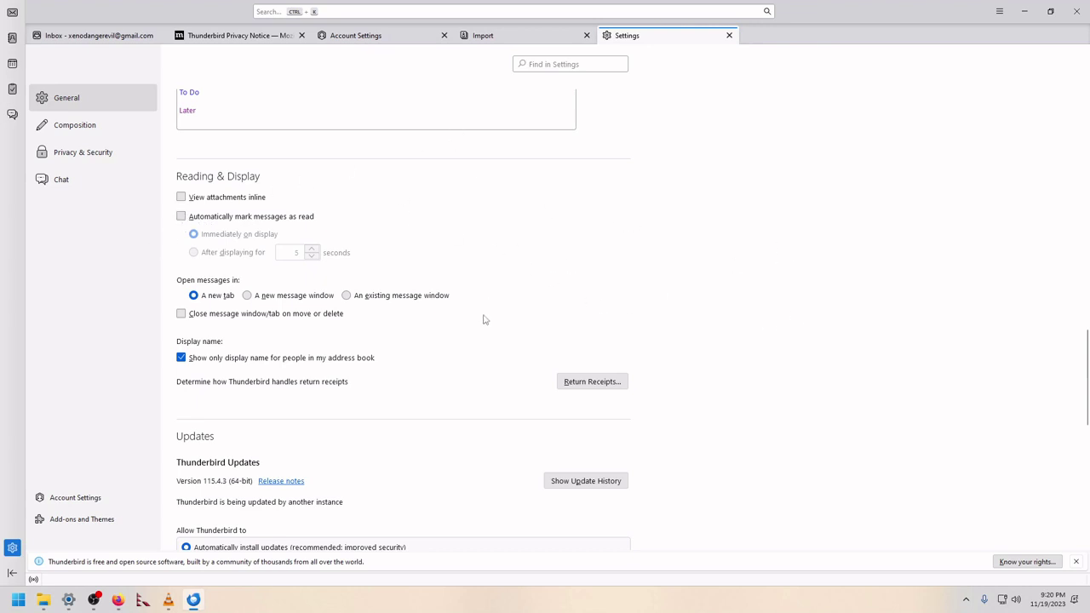
scroll(779, 259, down, 4)
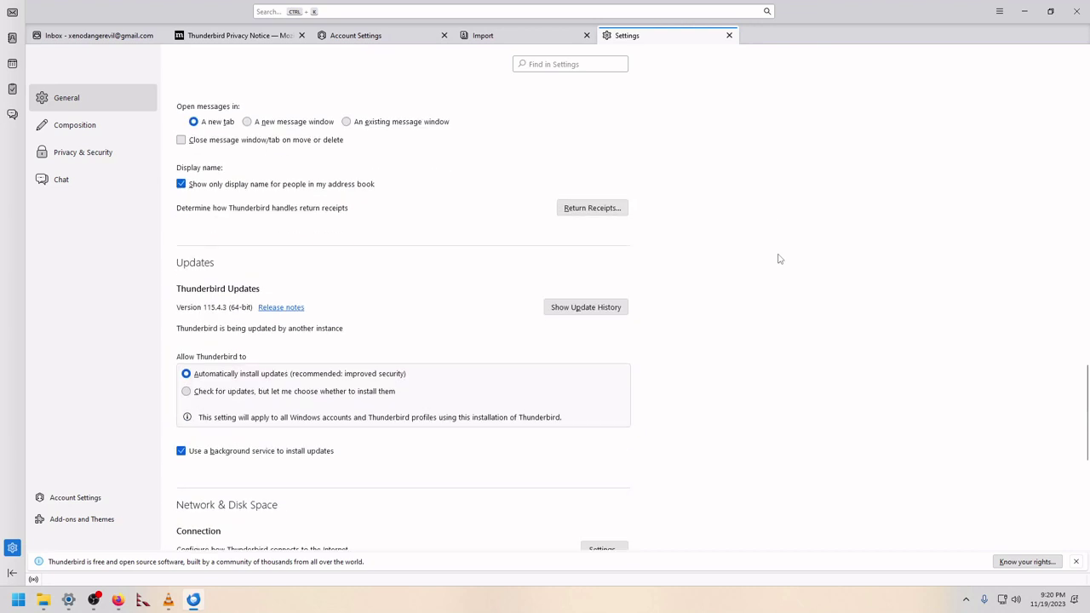
scroll(779, 259, down, 4)
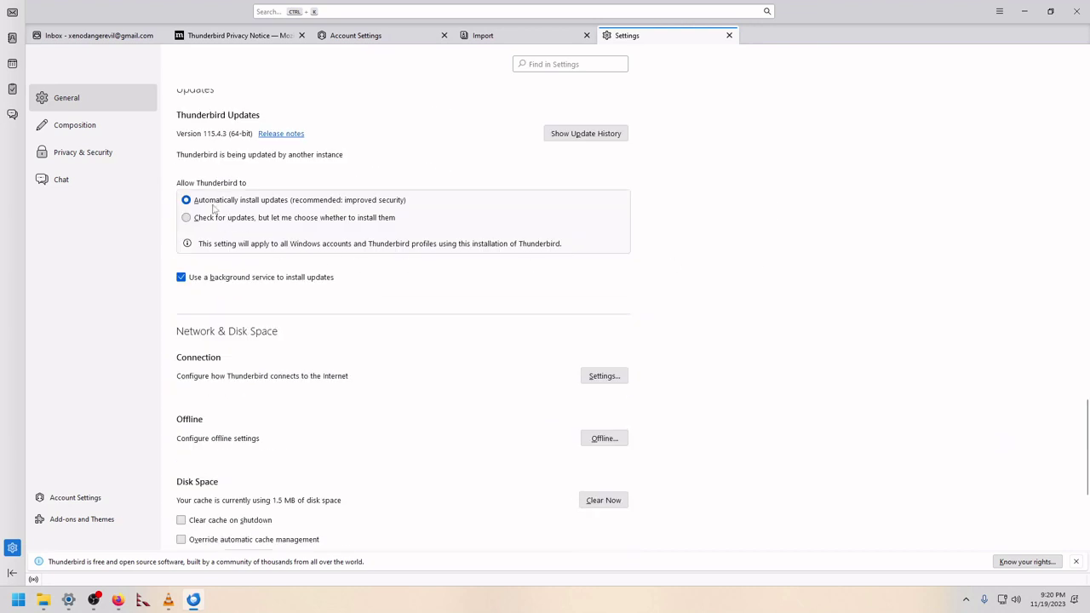
scroll(815, 281, down, 6)
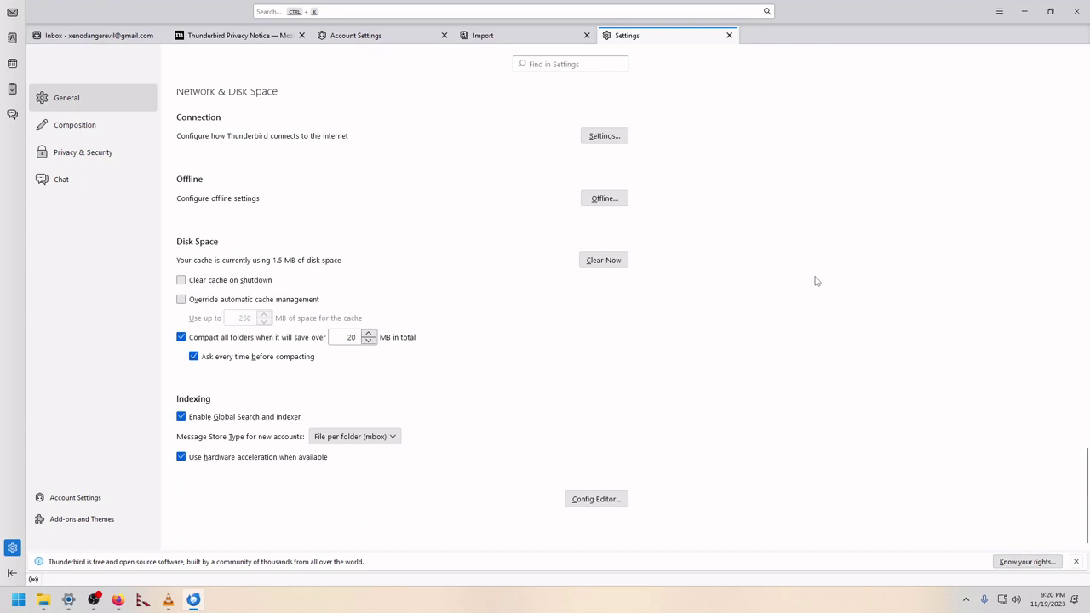
Step: On Privacy & Security, turn off website history and cookies and enable Do Not Track
click(59, 154)
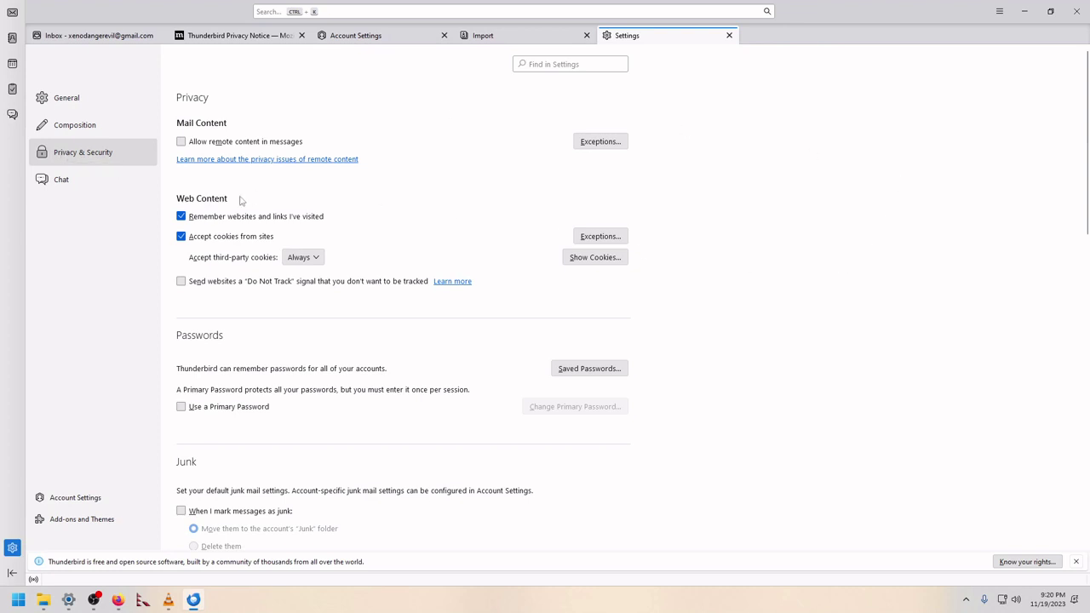
click(181, 217)
click(181, 236)
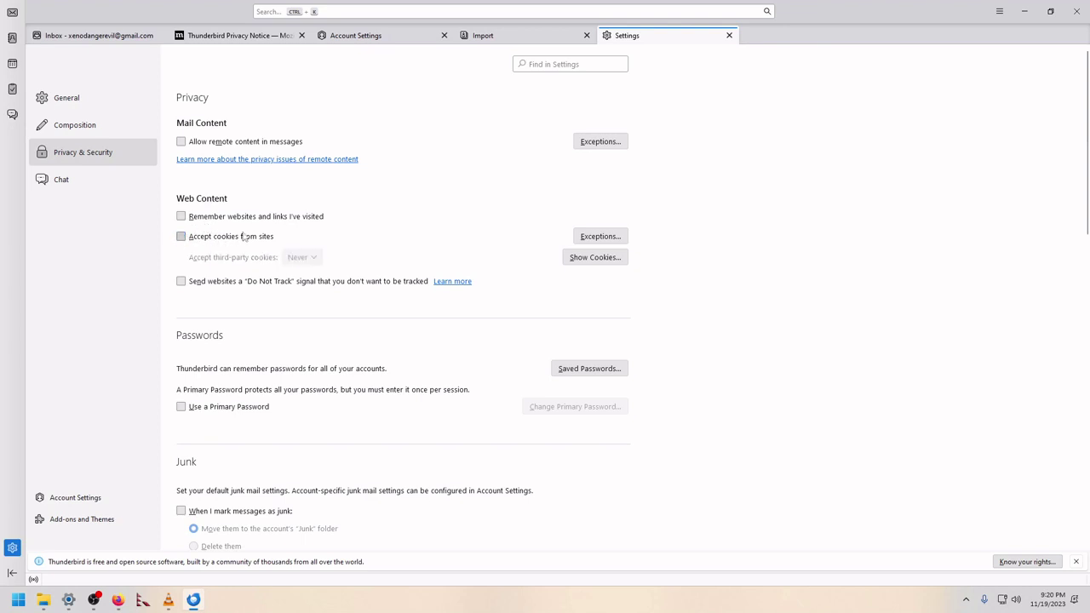
click(180, 282)
scroll(698, 315, down, 3)
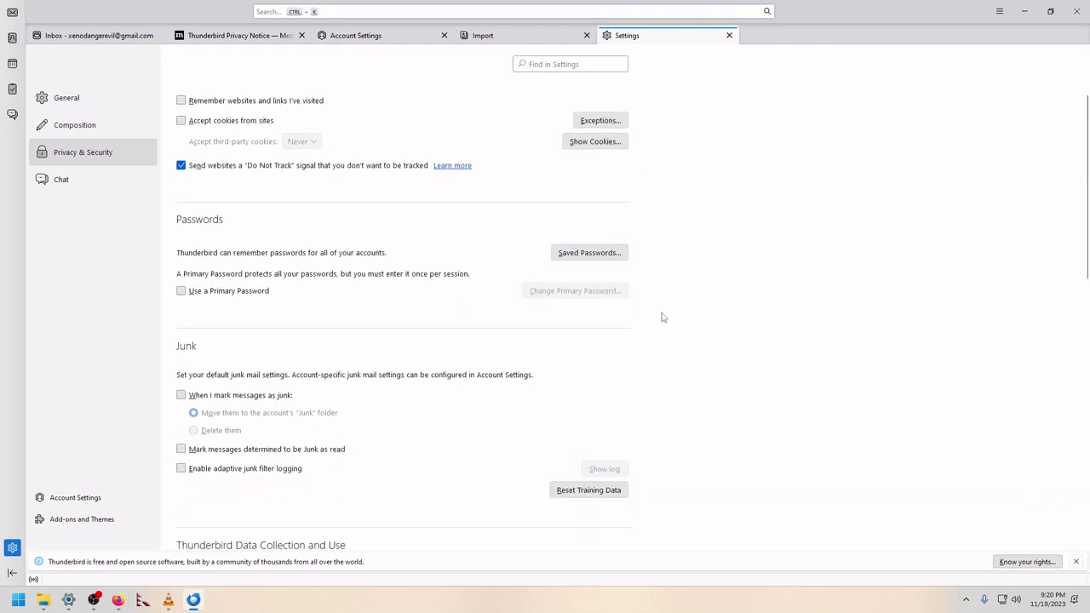
click(180, 291)
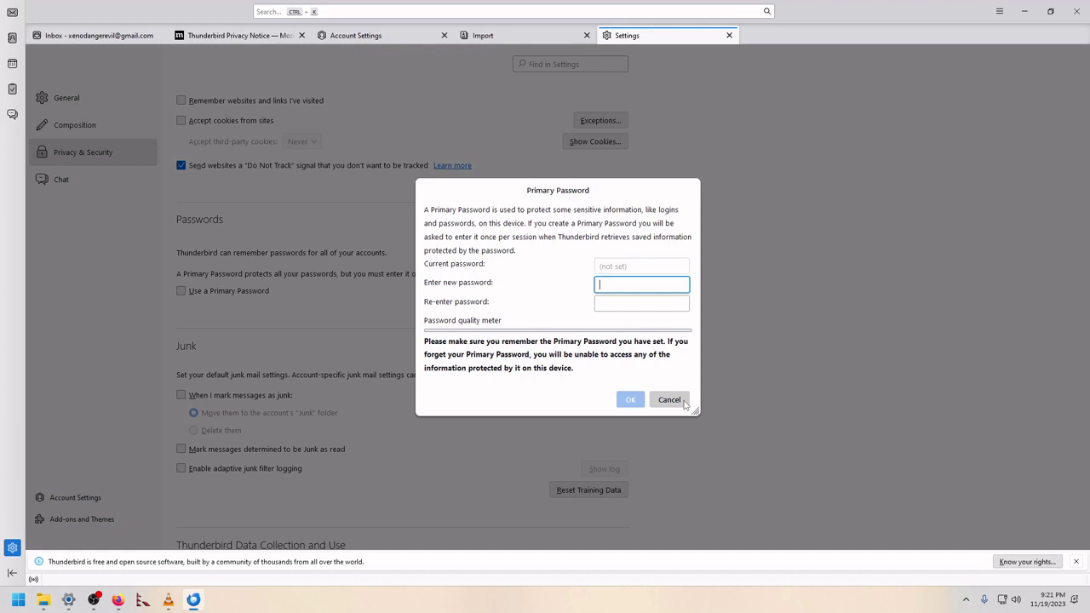
click(669, 400)
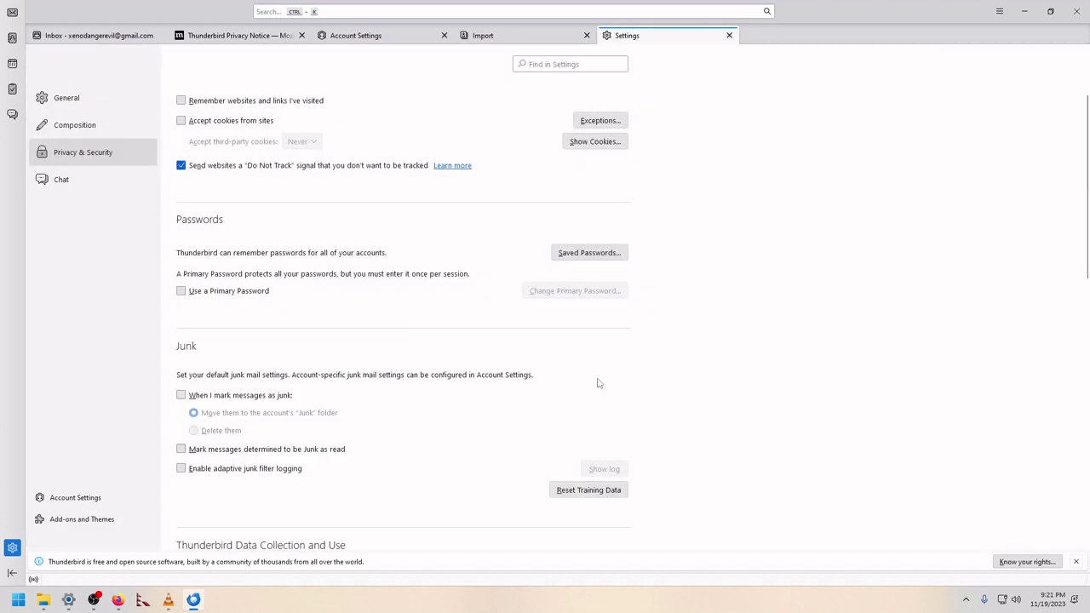
Step: Stop sending data to Mozilla, allow antivirus quarantine, and enable automatic encryption when possible
scroll(596, 383, down, 5)
scroll(706, 370, down, 3)
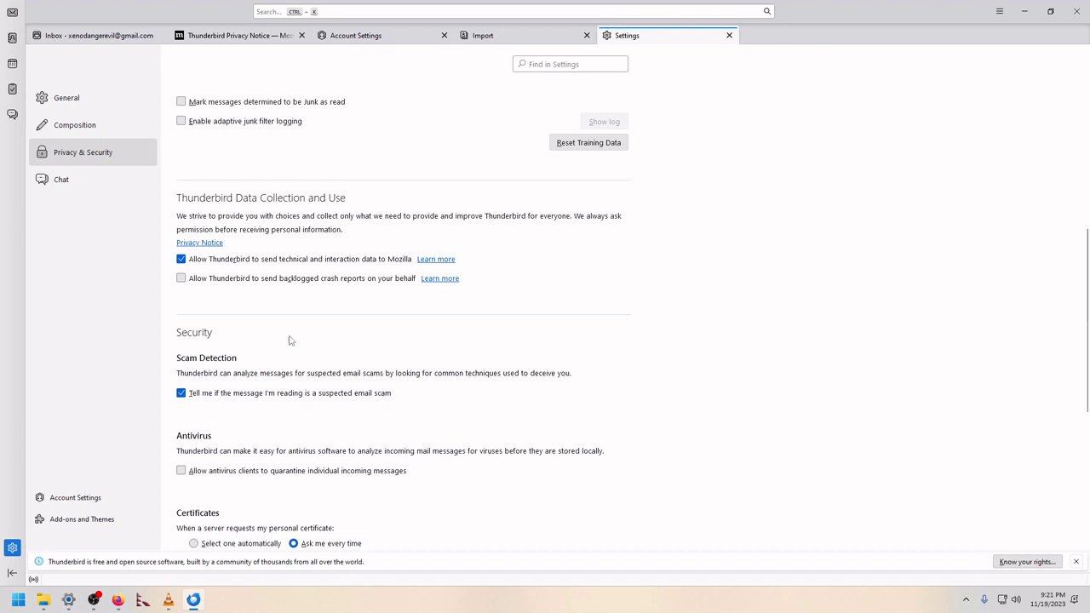
click(181, 260)
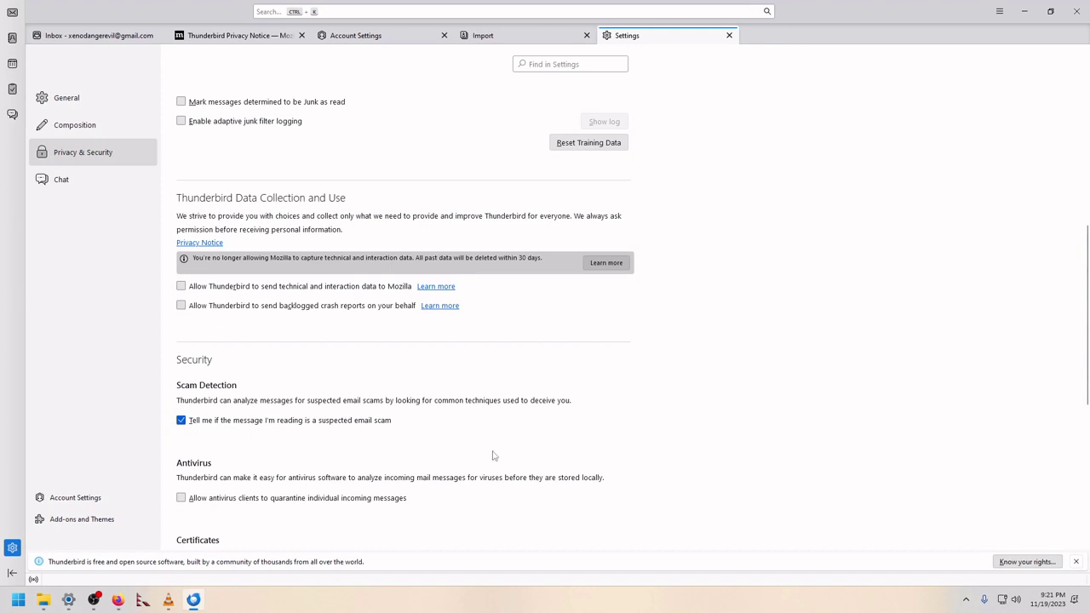
scroll(494, 453, down, 3)
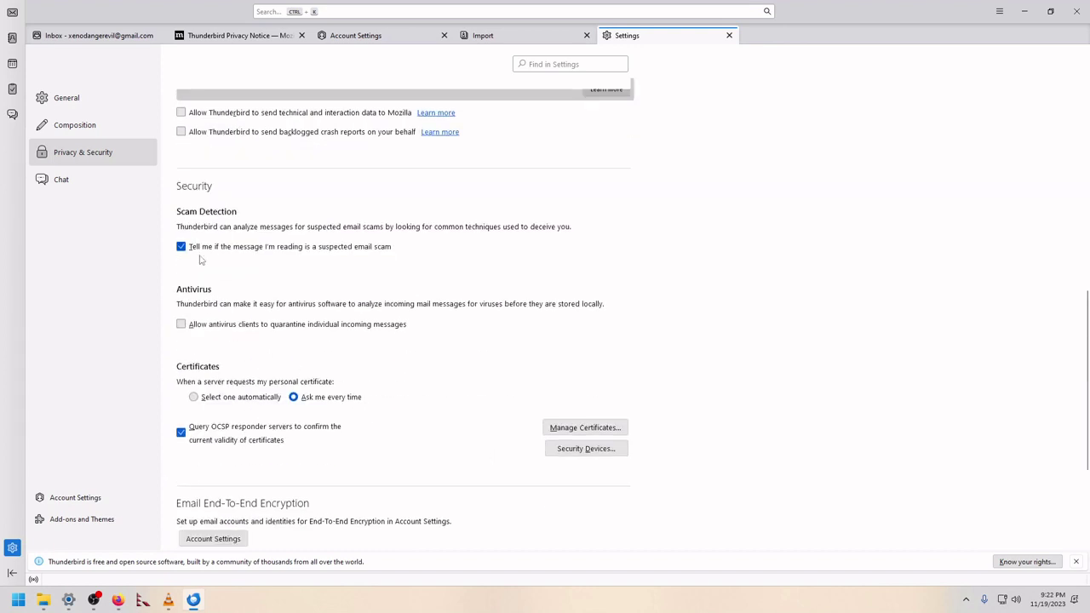
click(183, 327)
scroll(748, 337, down, 2)
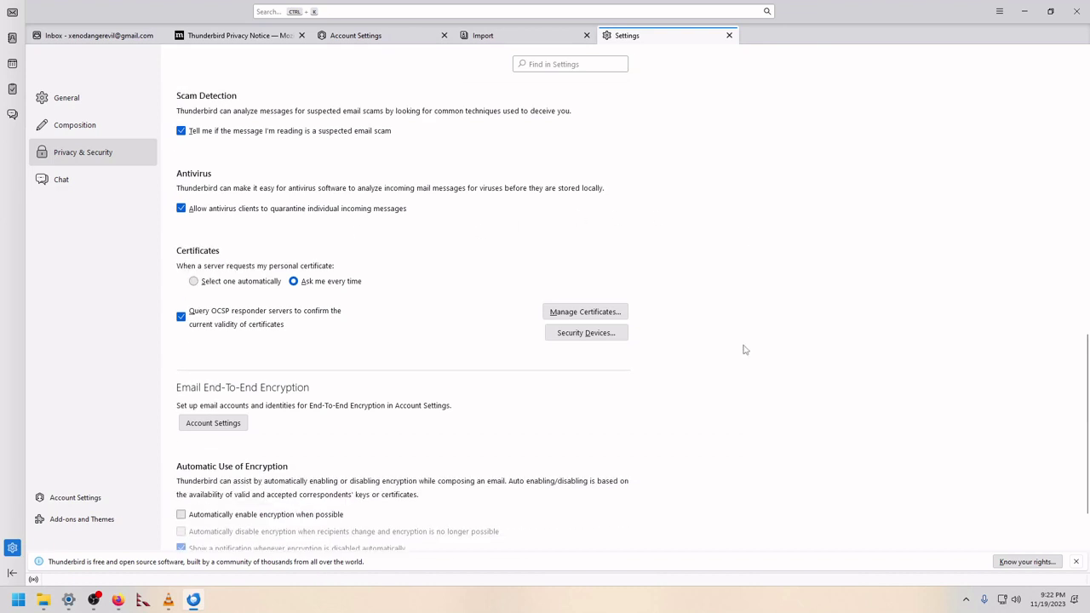
scroll(745, 351, down, 2)
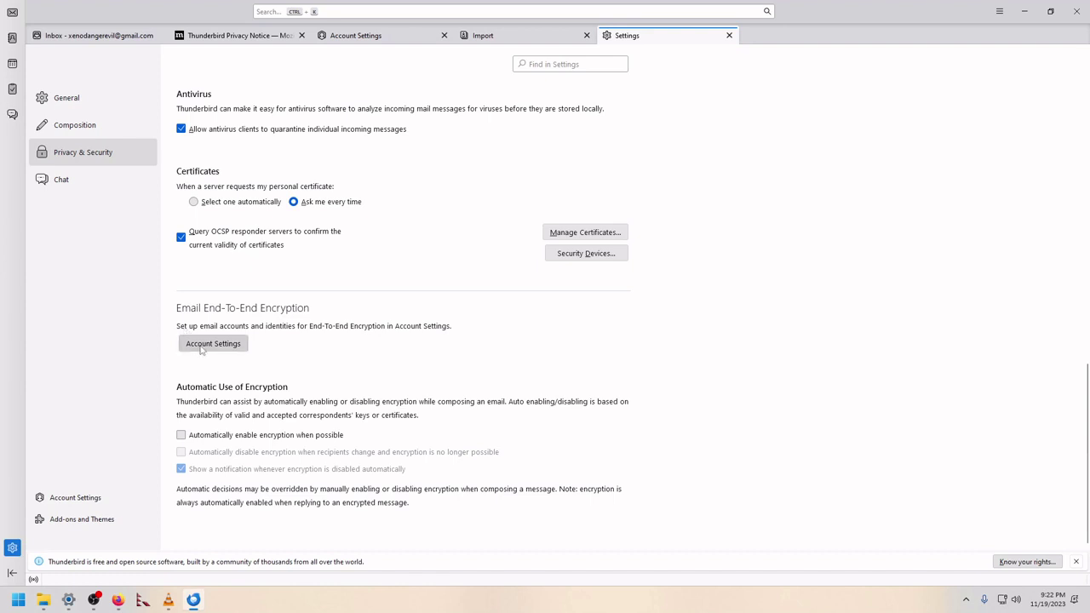
click(202, 438)
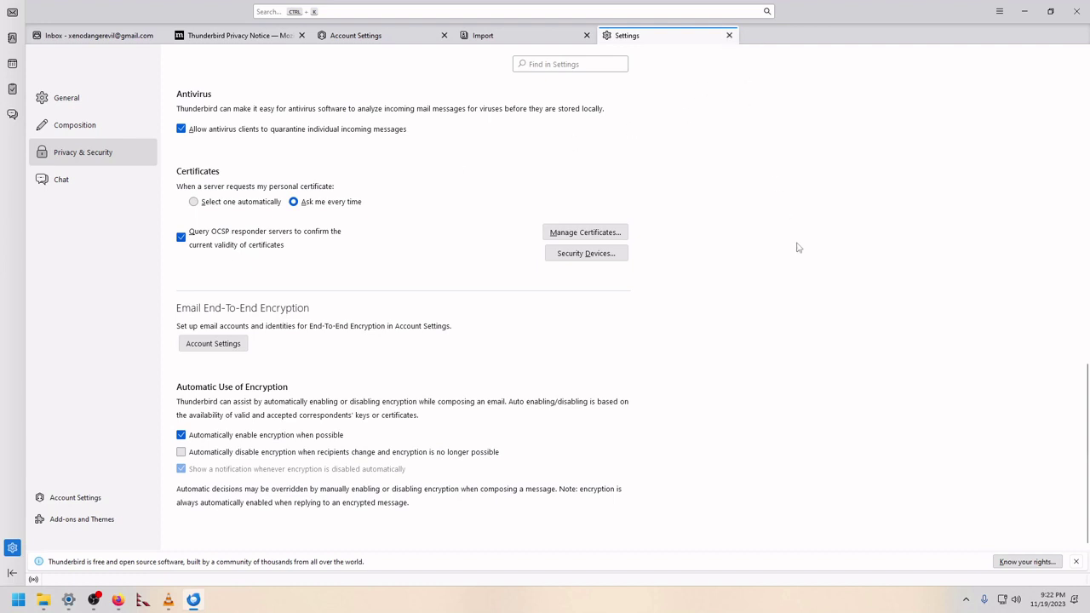
scroll(798, 247, up, 5)
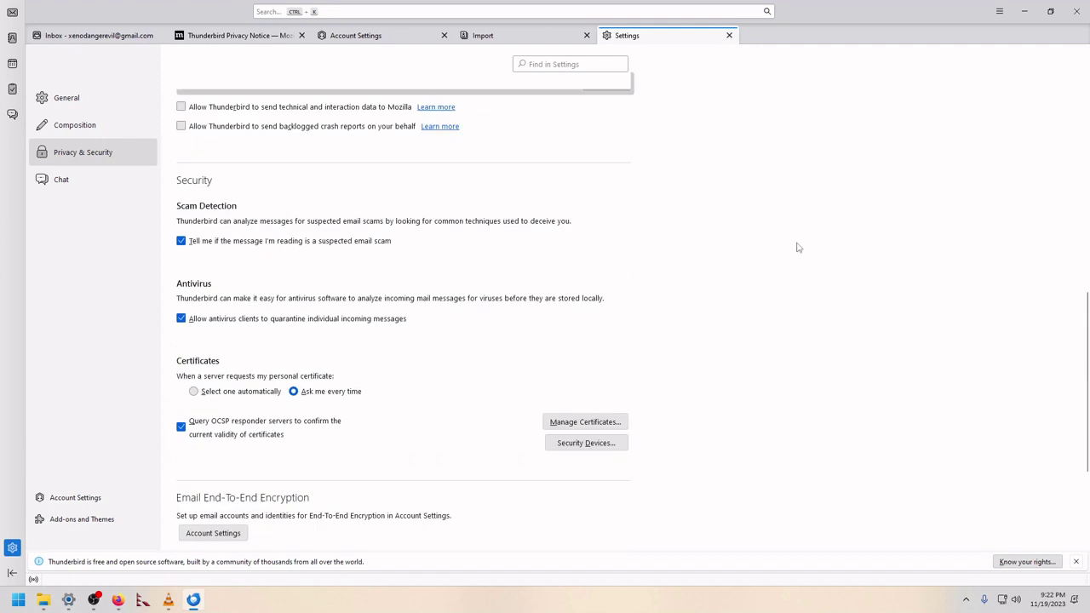
Step: Close the Settings tab, select the Inbox folder, and minimize the Thunderbird window
click(729, 36)
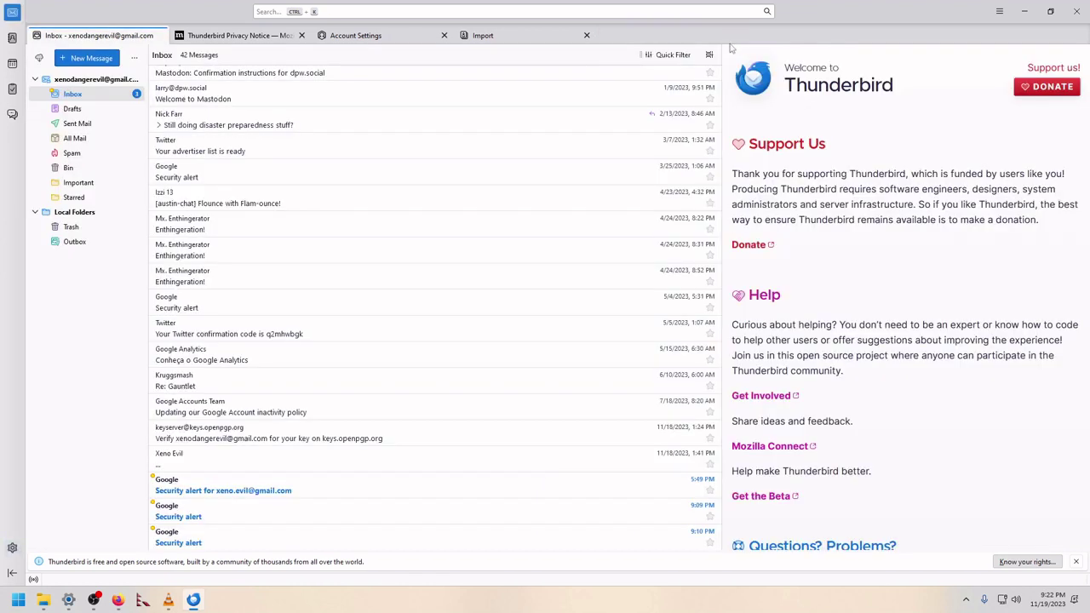
click(97, 98)
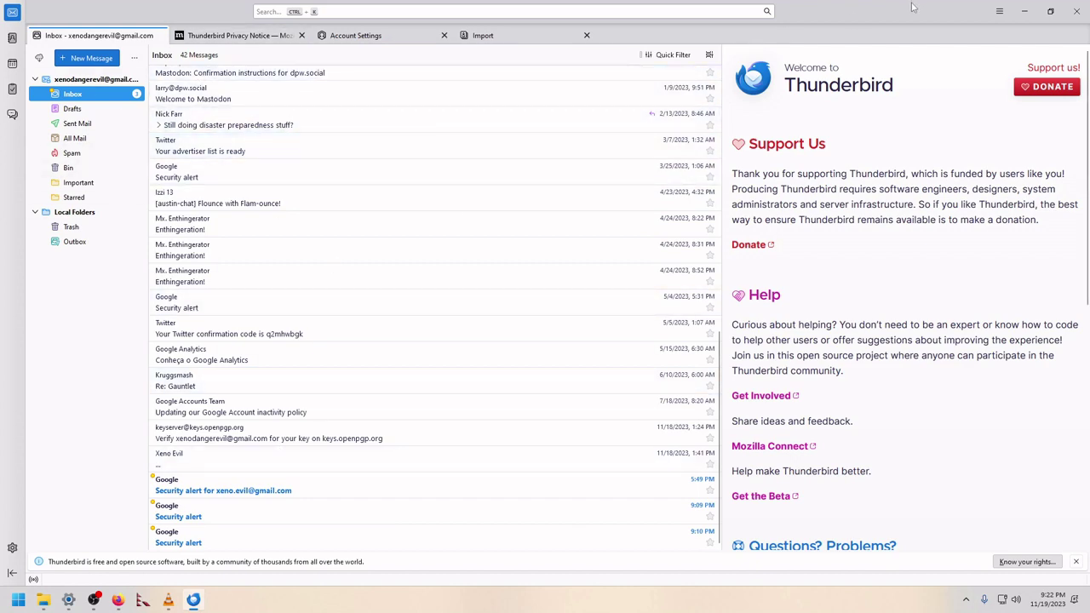
click(1018, 11)
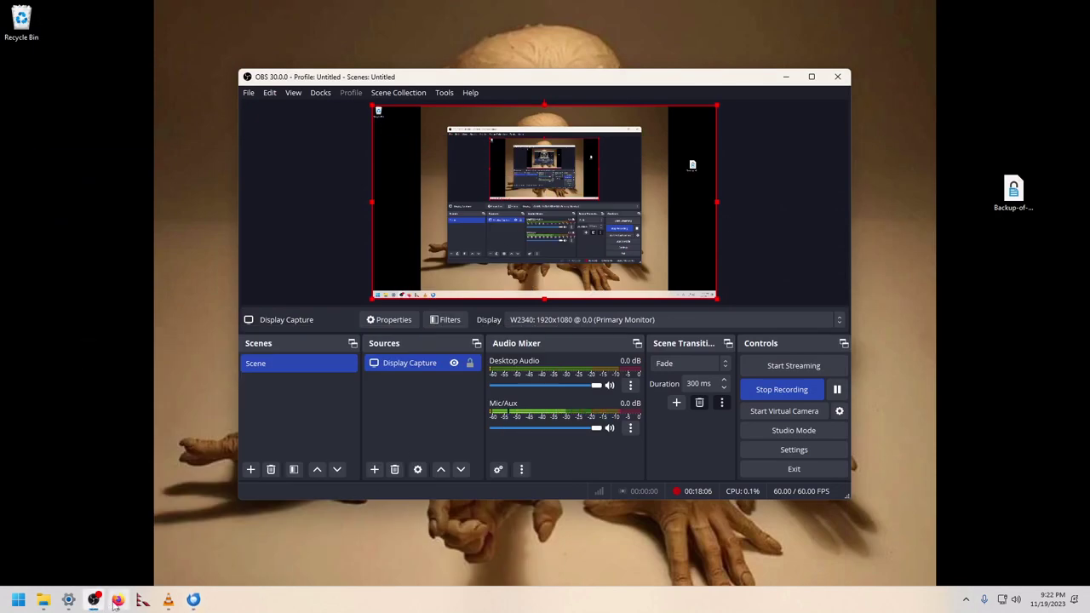
Step: Switch to Firefox and dismiss the donation overlay on the Thunderbird download page
key(alt+Tab)
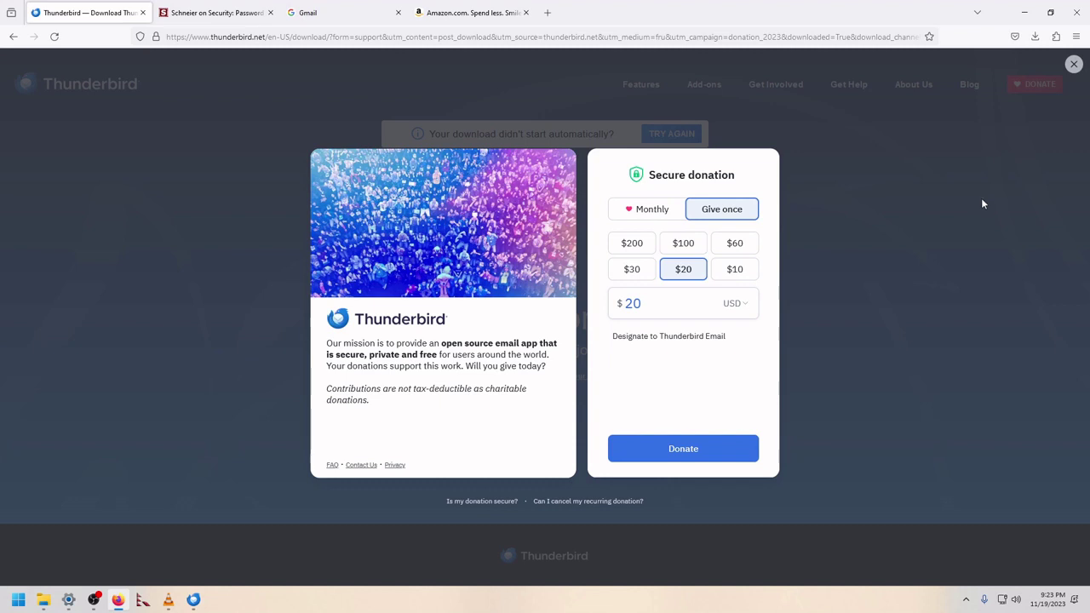
click(1074, 64)
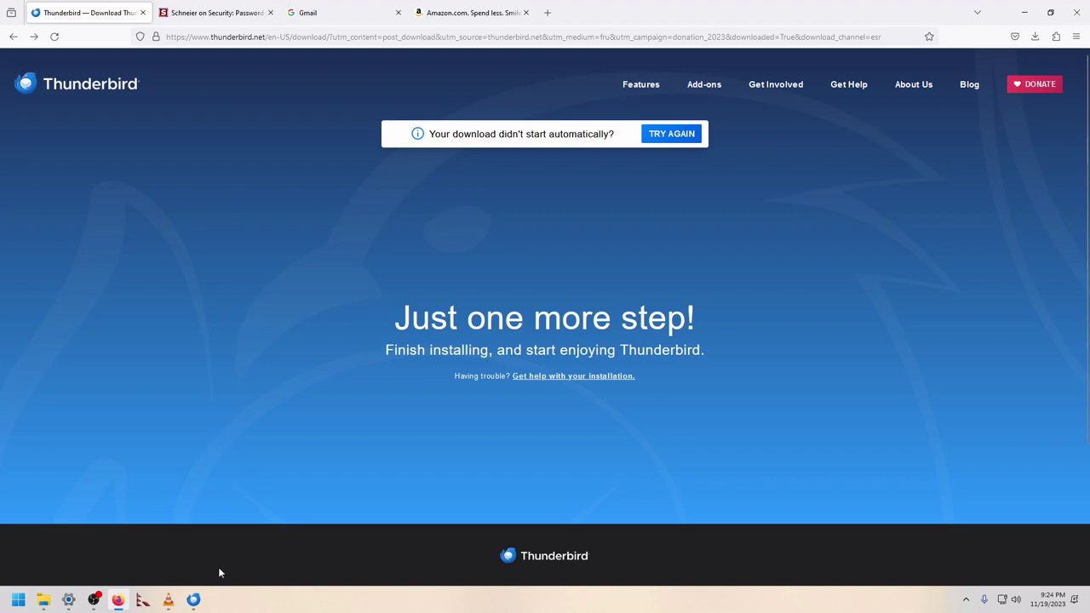
mouse_move(94, 600)
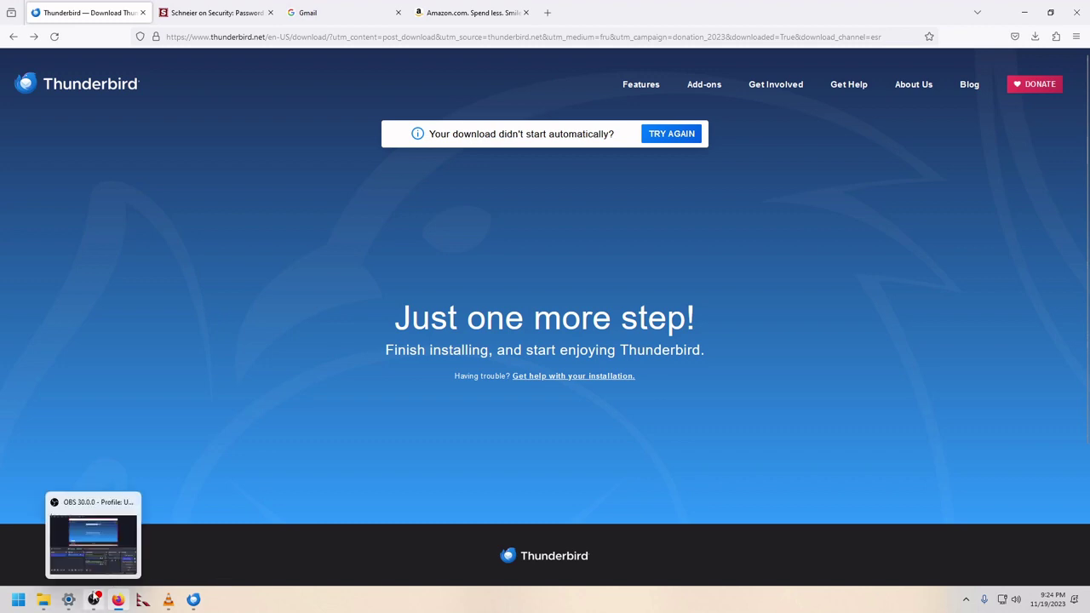